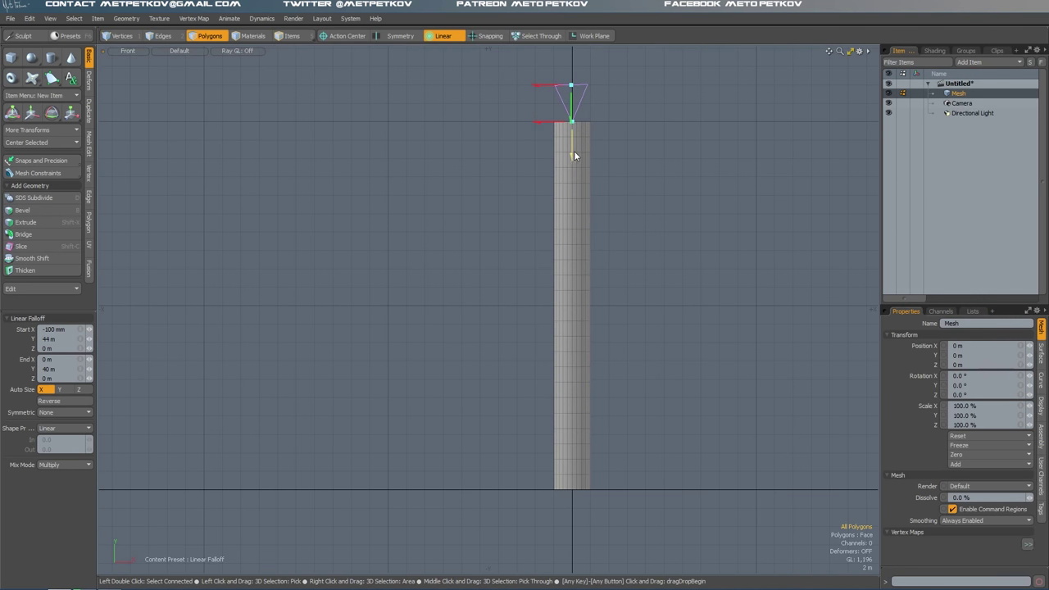
- Taper the column toward its top with the linear falloff by scaling X and Z to 56.5%, and clear the falloff
key(y)
key(KP_0)
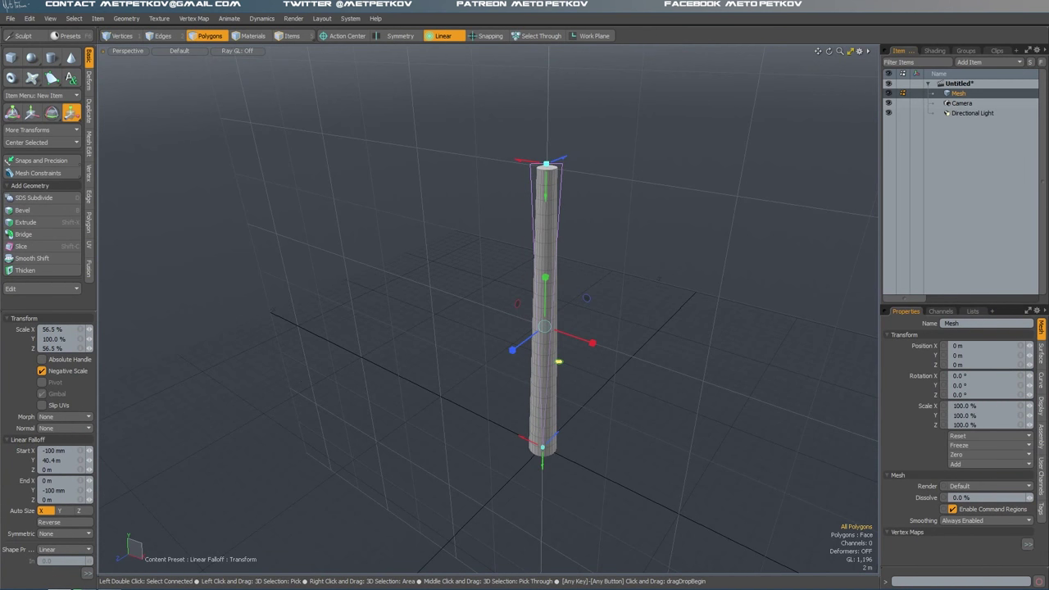
key(space)
key(space)
- Remove the column's top cap and cut an edge loop about 500 mm below the open rim
alt+drag(312, 394, 641, 263)
scroll(579, 235, up, 5)
scroll(580, 235, down, 3)
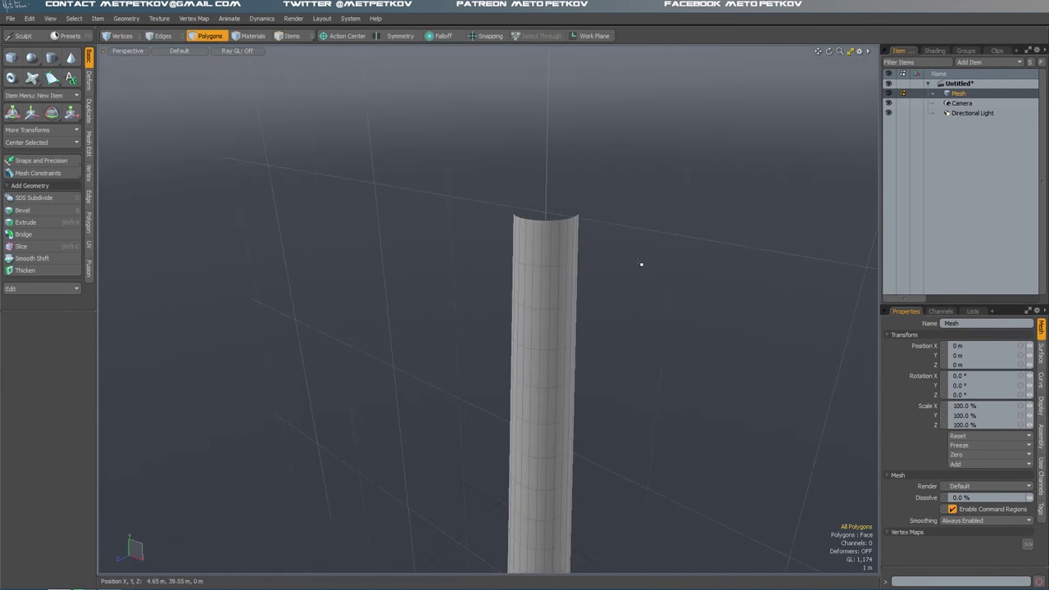
key(alt+c)
key(space)
key(space)
- Bevel the band of polygons around the column's top outward as one group to form a flange
click(563, 229)
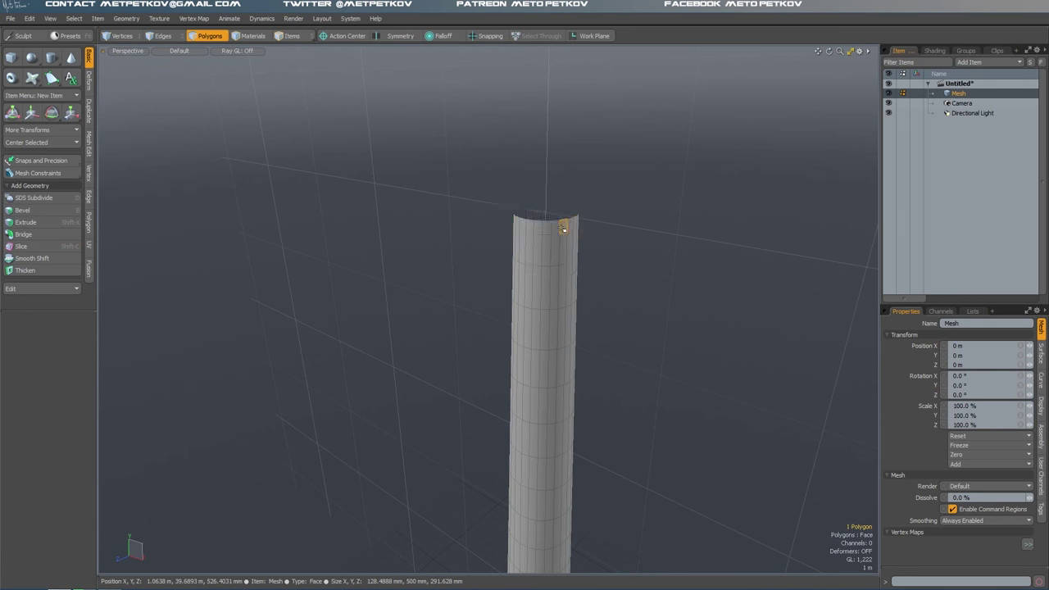
key(b)
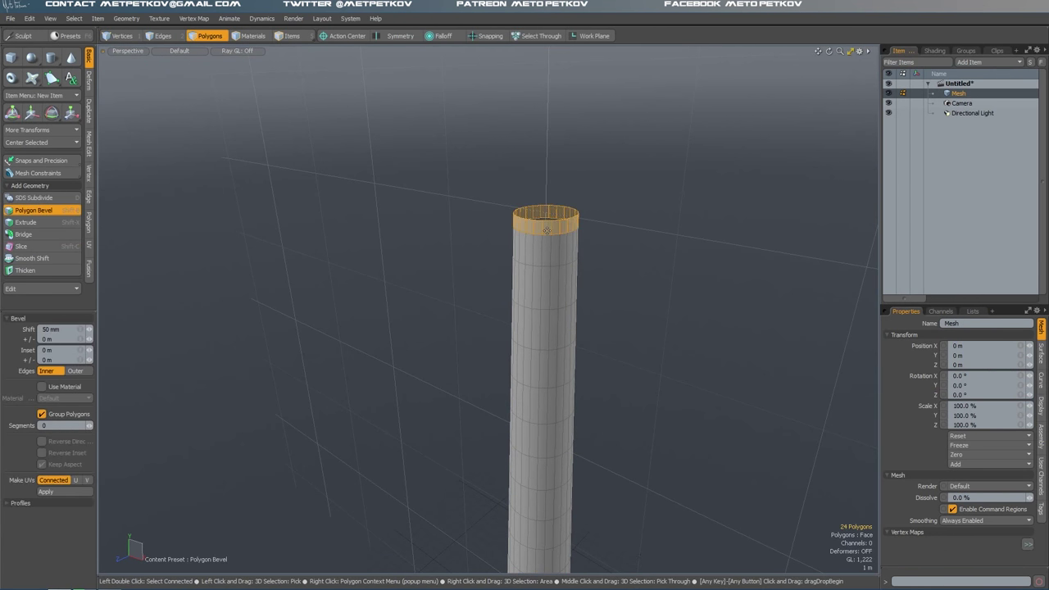
key(r)
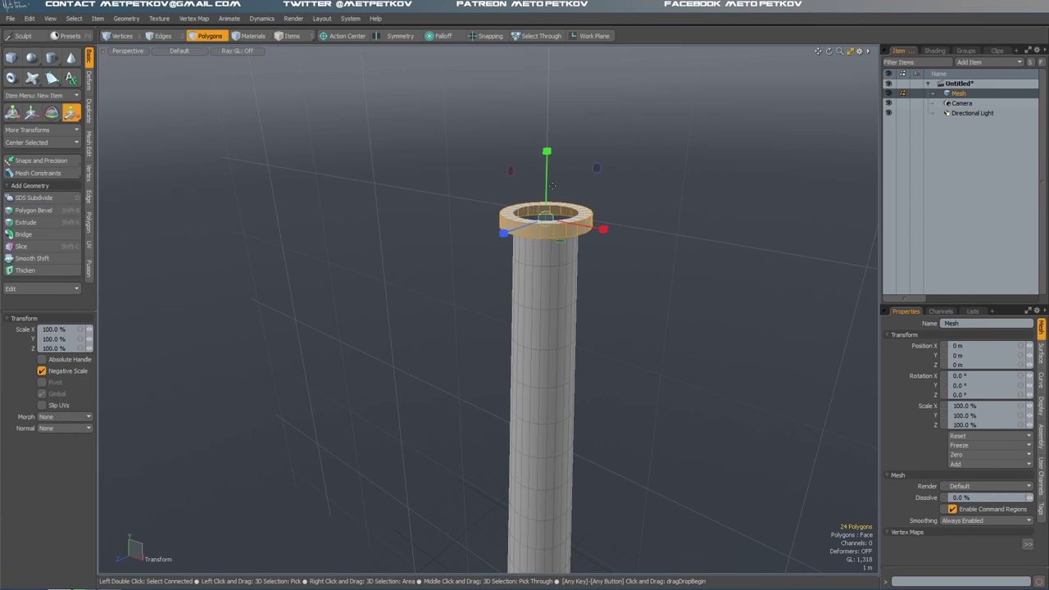
alt+drag(623, 312, 640, 295)
scroll(644, 295, up, 4)
scroll(645, 295, down, 4)
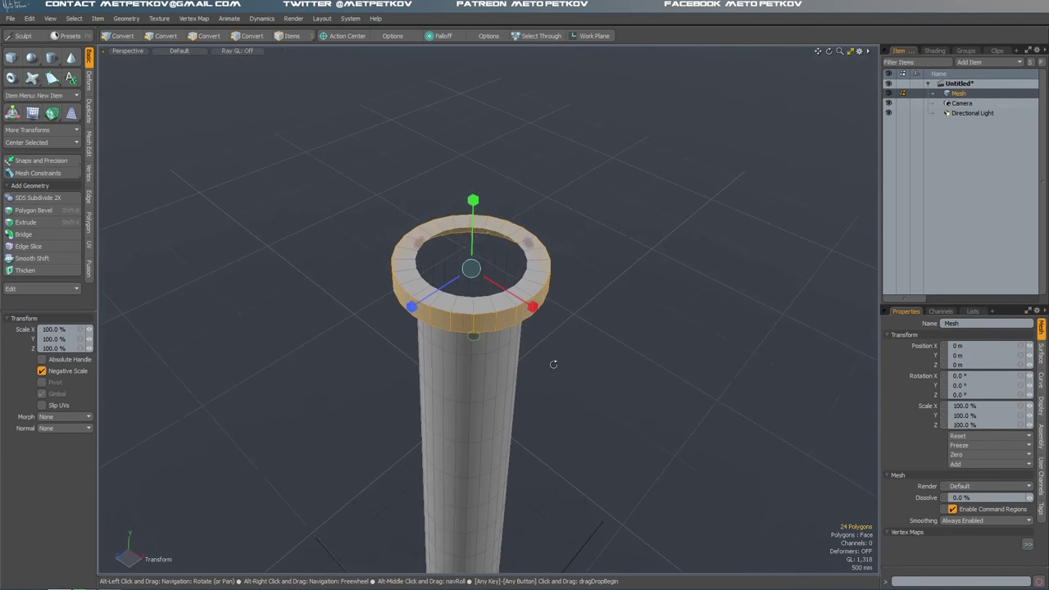
- Extend the flange's inner edge loop upward by 2.04 m to form a neck above the flange
key(space)
key(2)
double_click(490, 316)
key(alt+x)
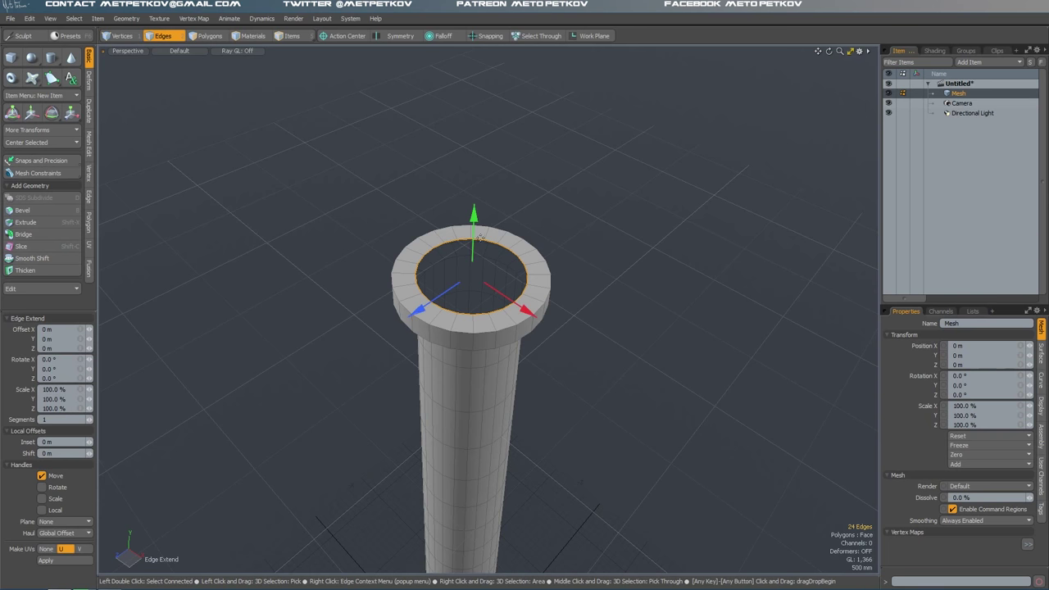
drag(473, 215, 477, 106)
key(ctrl+space)
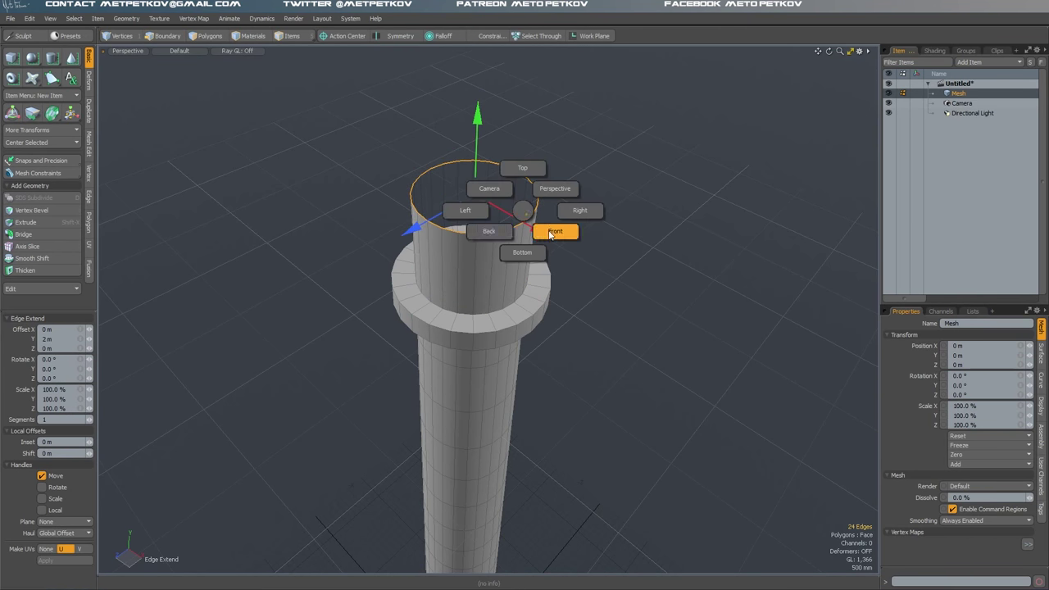
click(558, 232)
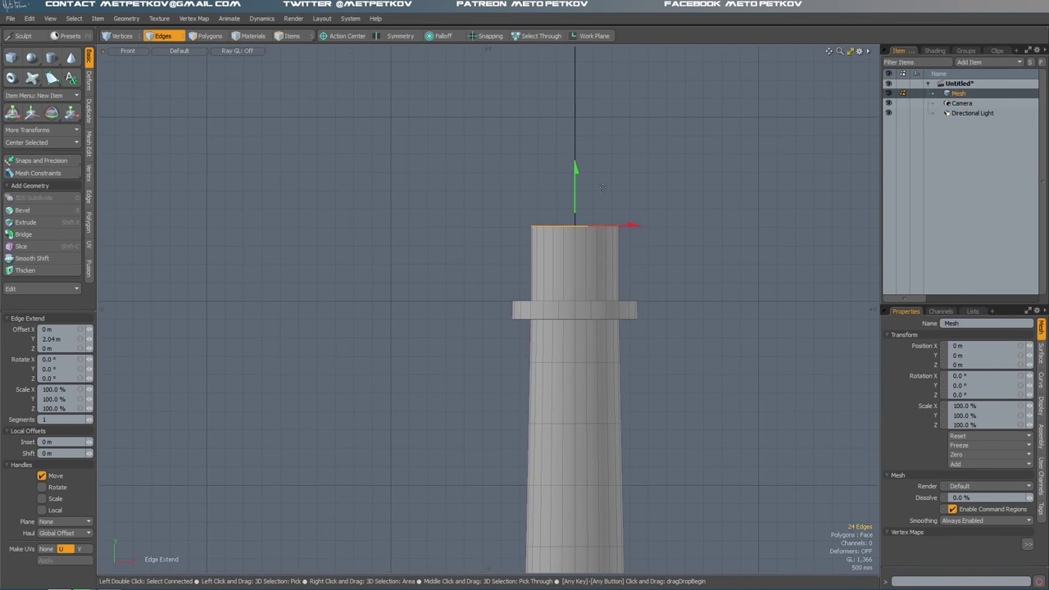
key(ctrl+space)
click(603, 164)
- Extend the neck's top rim inward at 80% scale and down 5.24 m inside the column, viewing the mesh in wireframe
key(r)
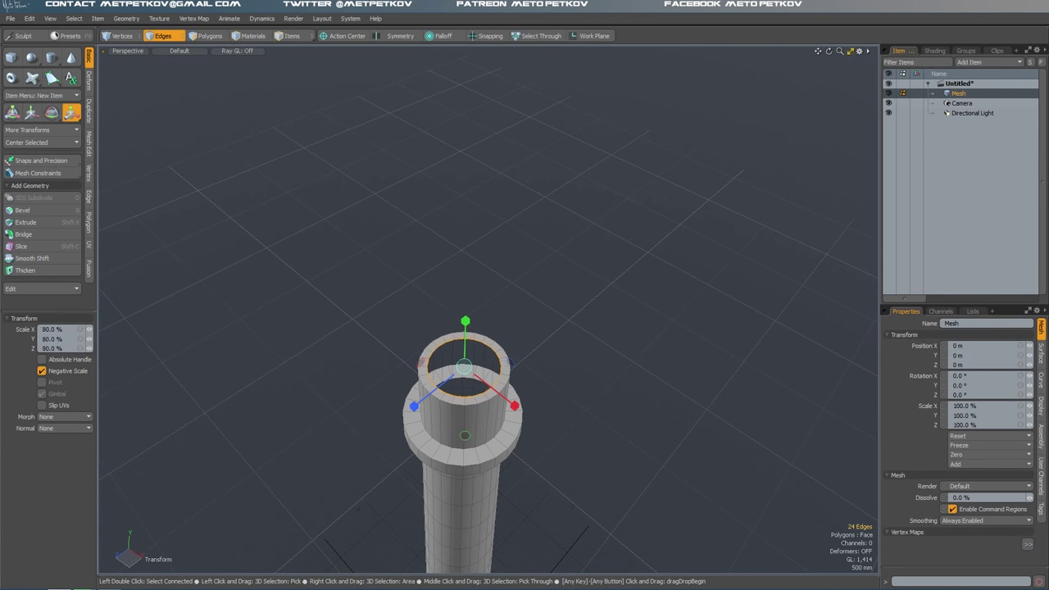
alt+drag(472, 295, 472, 248)
key(z)
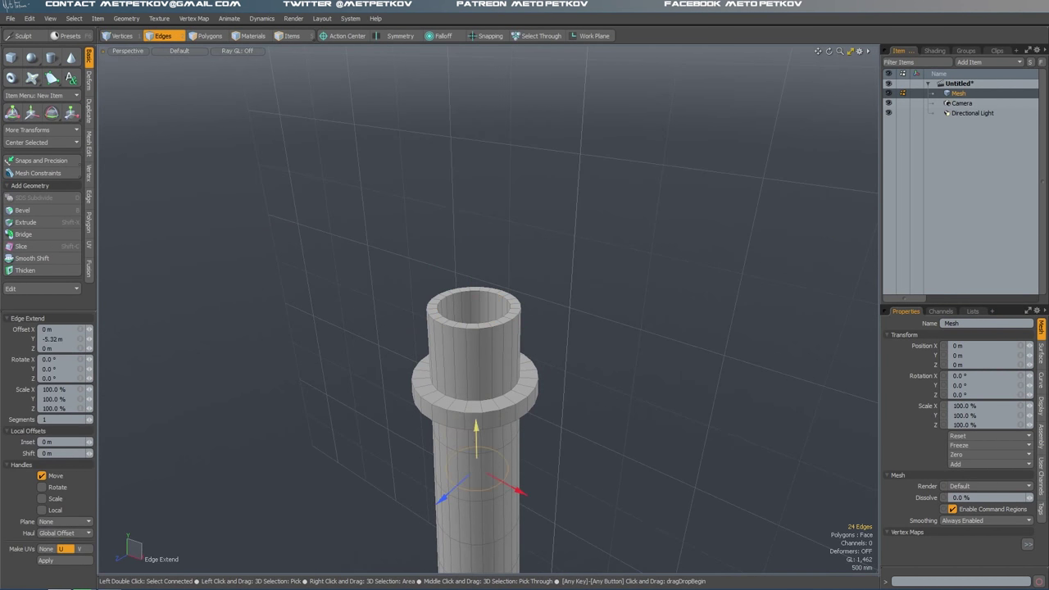
click(180, 51)
click(176, 65)
key(shift+a)
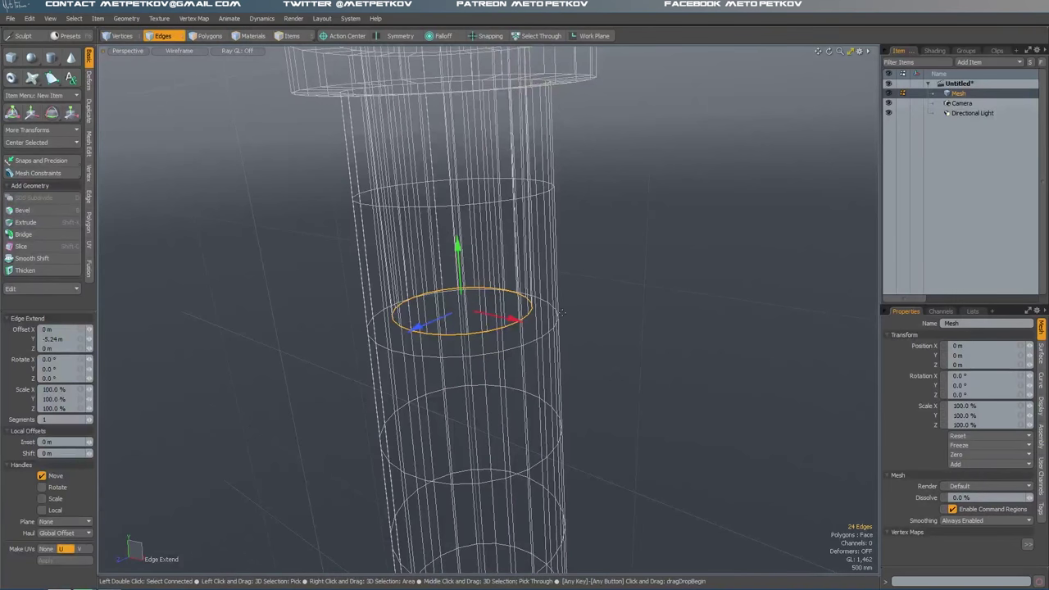
- Close the inner tube's bottom by extending its edge loop inward and collapsing it to the centre, and restore default shading
key(r)
drag(602, 327, 583, 328)
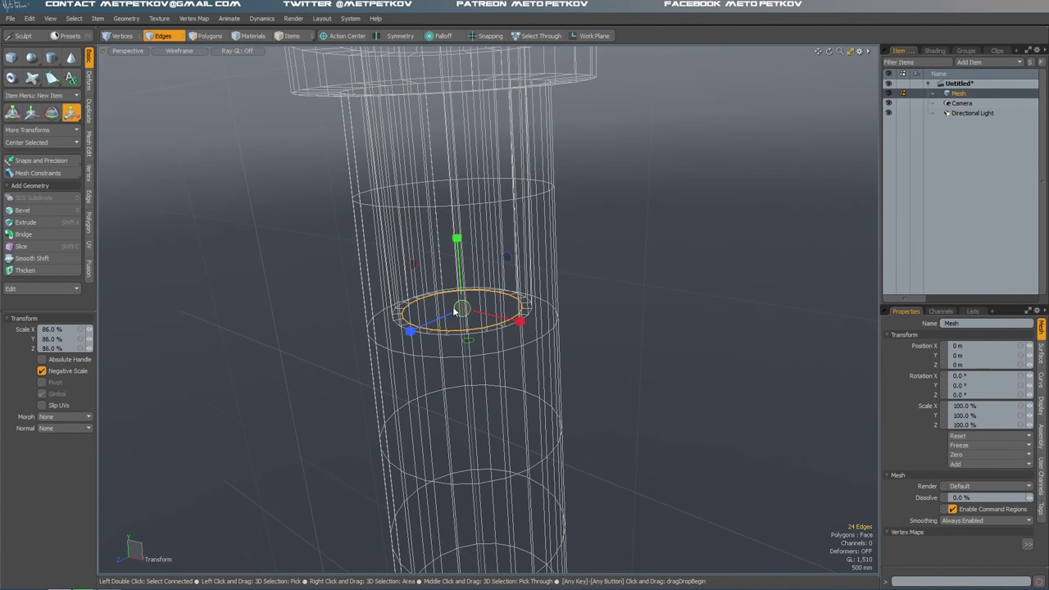
key(space)
key(space)
alt+drag(270, 375, 295, 344)
click(179, 51)
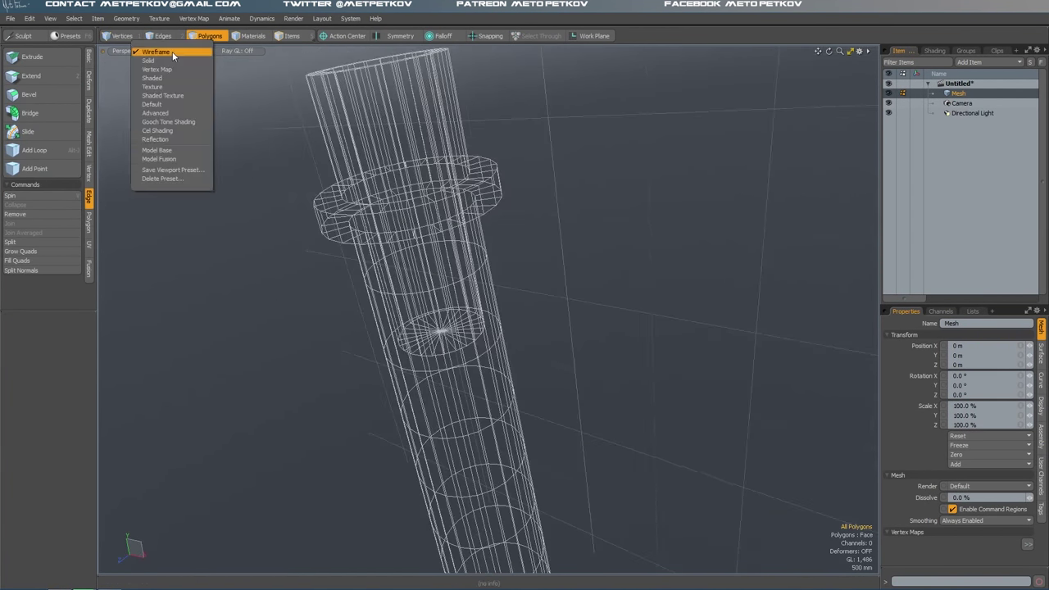
click(165, 103)
mouse_move(246, 103)
ctrl+alt+mouse_down()
mouse_move(450, 316)
mouse_move(400, 281)
mouse_move(604, 320)
mouse_move(593, 196)
mouse_move(555, 232)
mouse_move(600, 264)
mouse_move(793, 244)
ctrl+alt+mouse_up()
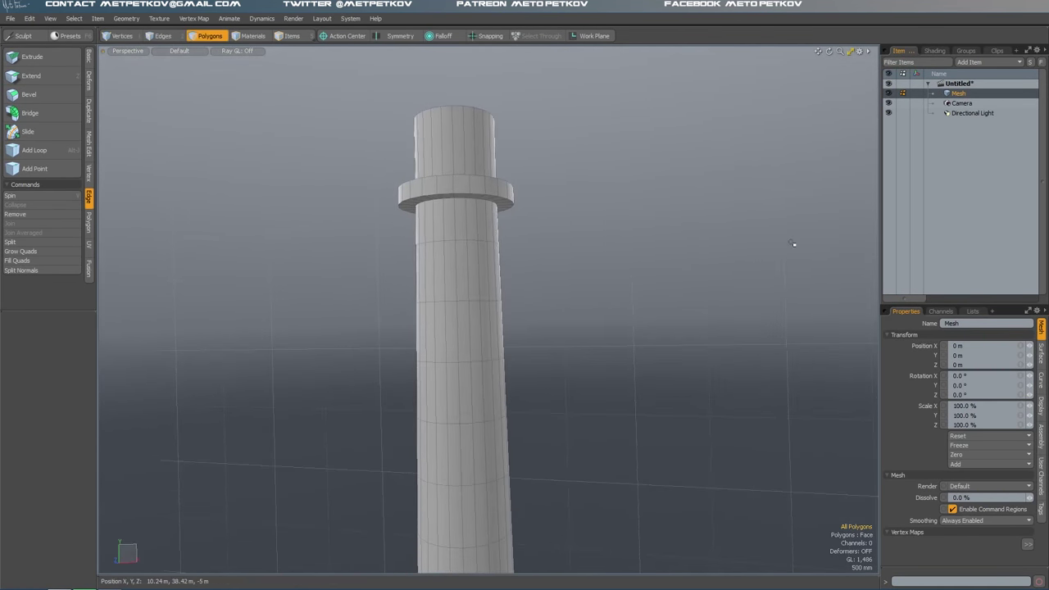
- Create a box beam in a new mesh beside the column, 300 mm by 140 mm by 1.94 m, centred at X 0
key(KP_7)
key(a)
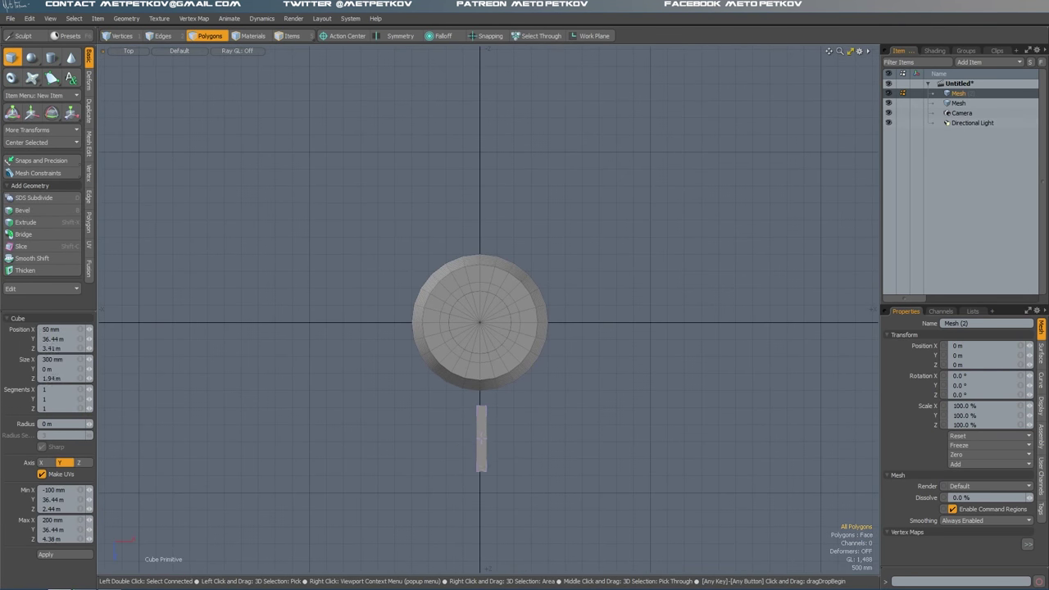
text(0)
key(Return)
key(ctrl+space)
click(456, 145)
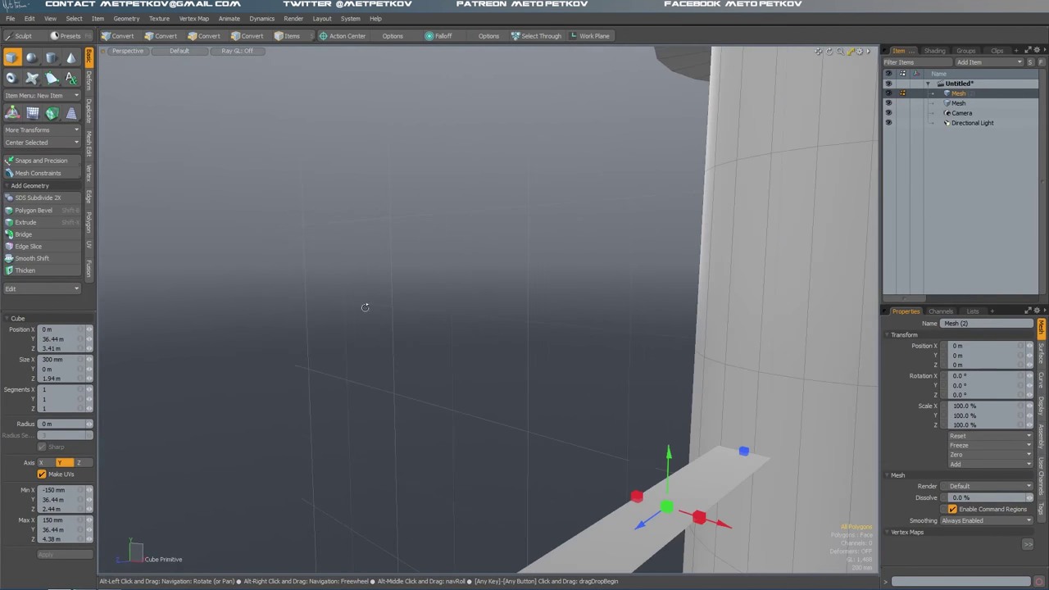
ctrl+alt+drag(524, 432, 489, 432)
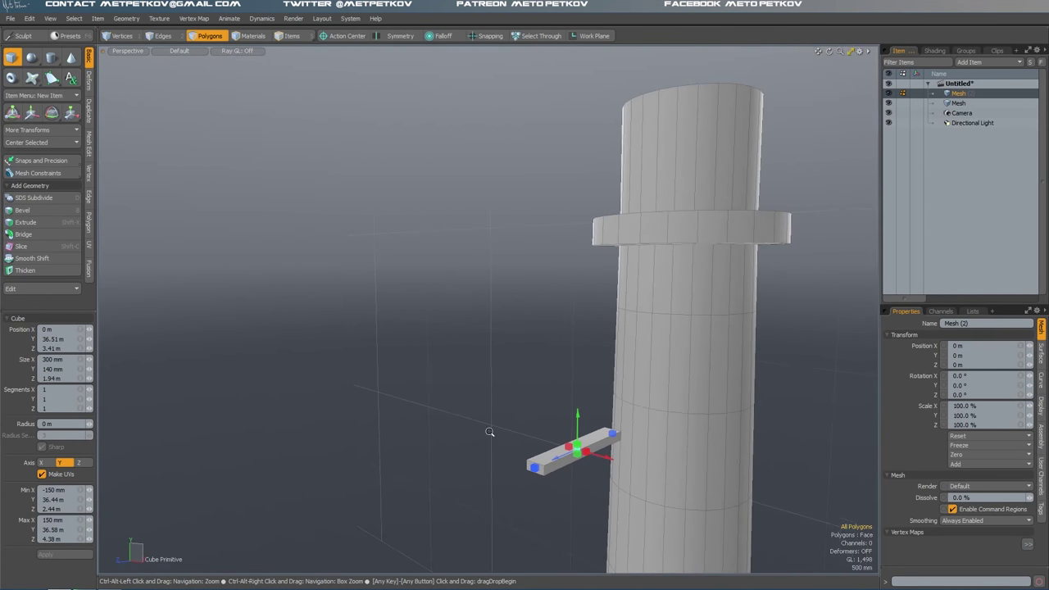
key(space)
- Move the beam up 3.39 m and -1.07 m in Z so its end meets the flange
key(KP_3)
key(w)
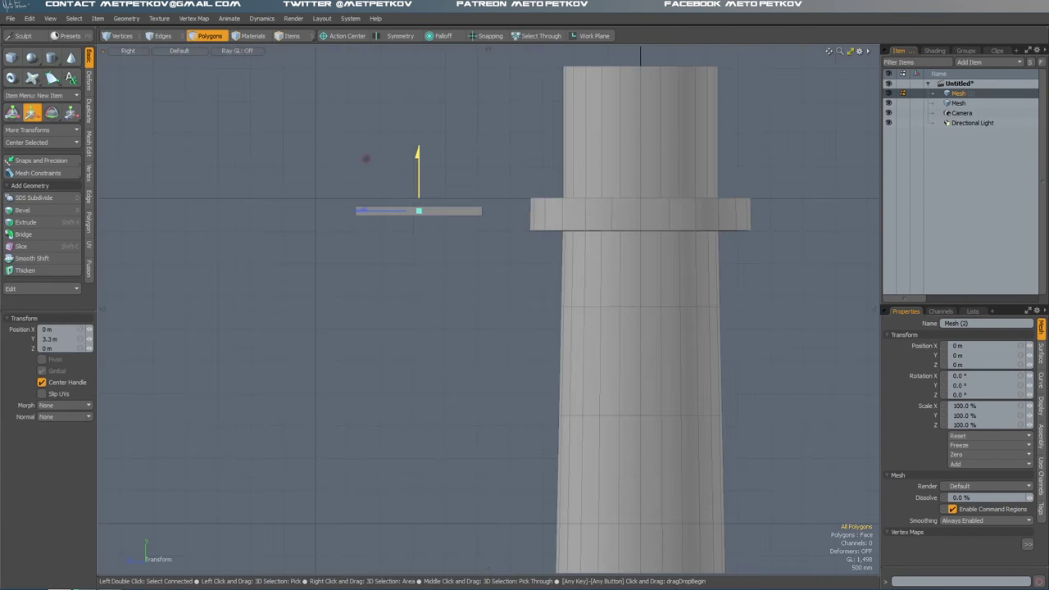
drag(382, 200, 434, 202)
key(ctrl+space)
click(494, 241)
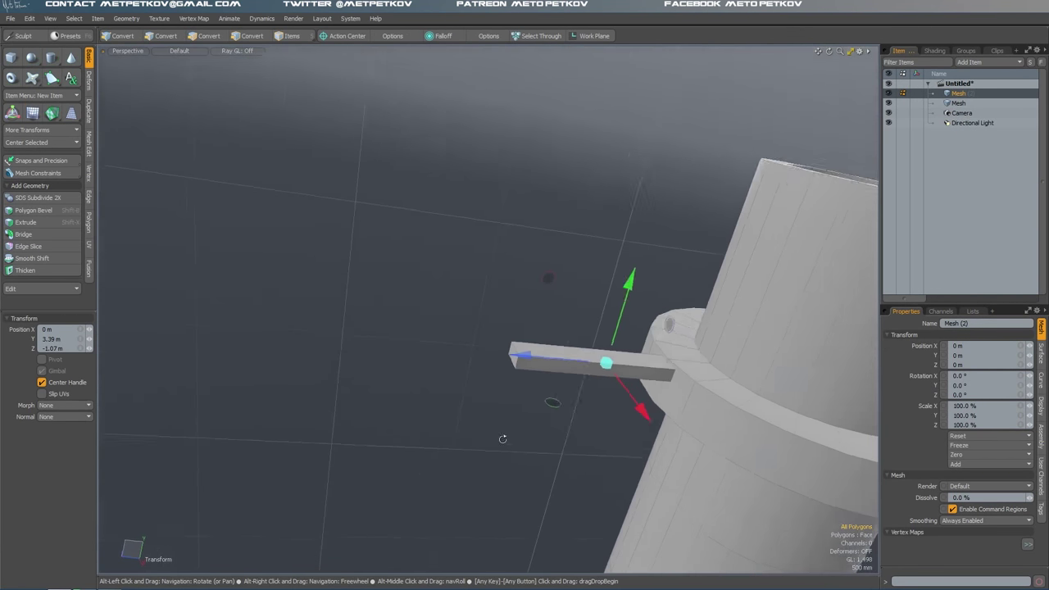
key(space)
- Duplicate the beam and rotate and lower the copy into a diagonal brace running from the beam down to the column
alt+drag(404, 379, 465, 424)
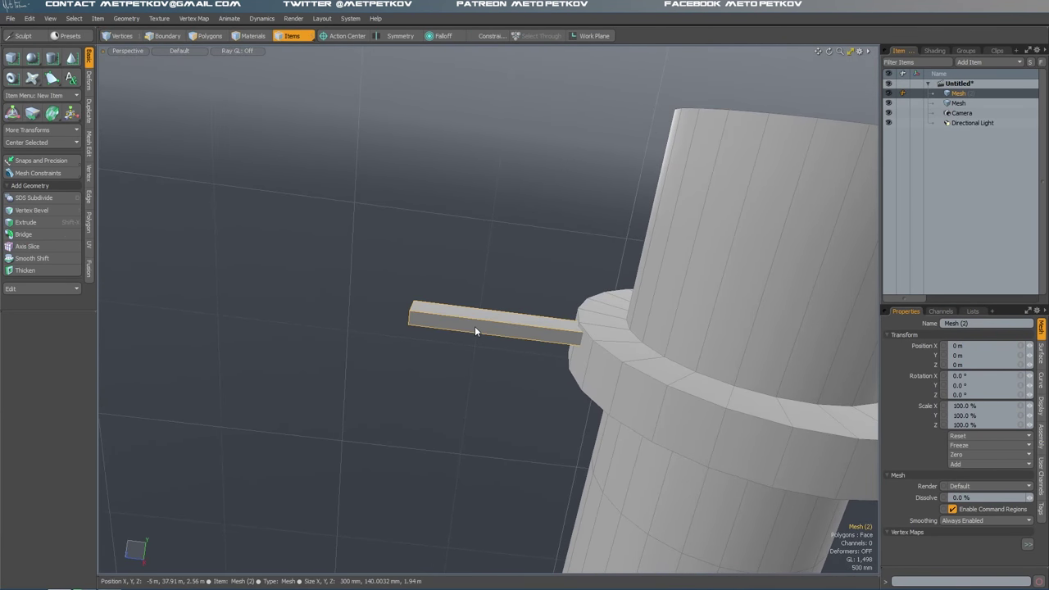
key(e)
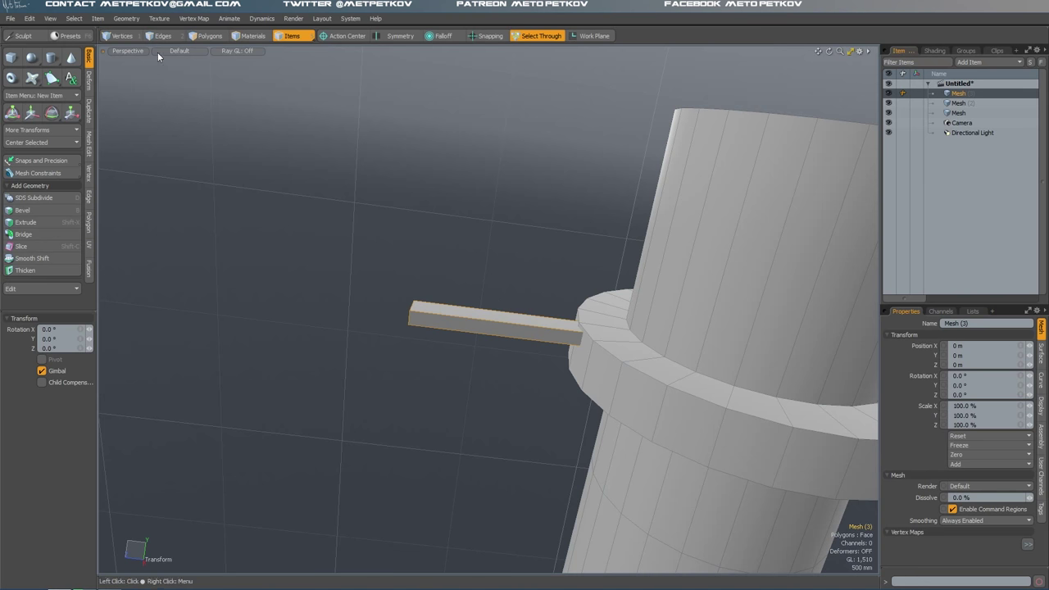
drag(504, 211, 574, 246)
key(w)
drag(491, 344, 410, 414)
scroll(441, 356, up, 5)
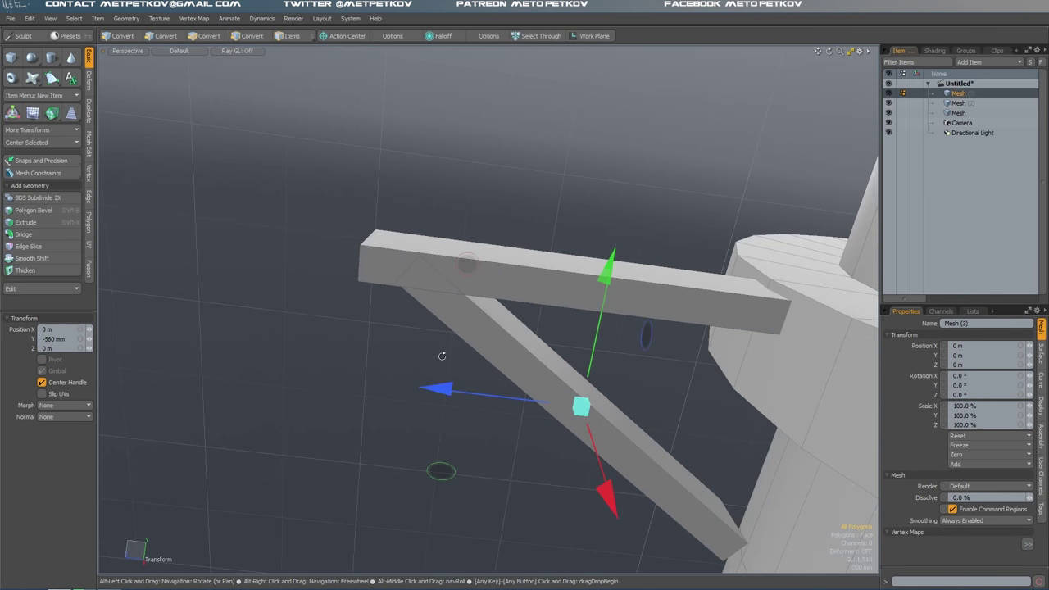
- Narrow the diagonal brace along X so it is thinner than the horizontal beam
key(r)
drag(614, 508, 599, 468)
alt+drag(459, 353, 508, 379)
key(w)
alt+drag(508, 379, 522, 208)
key(space)
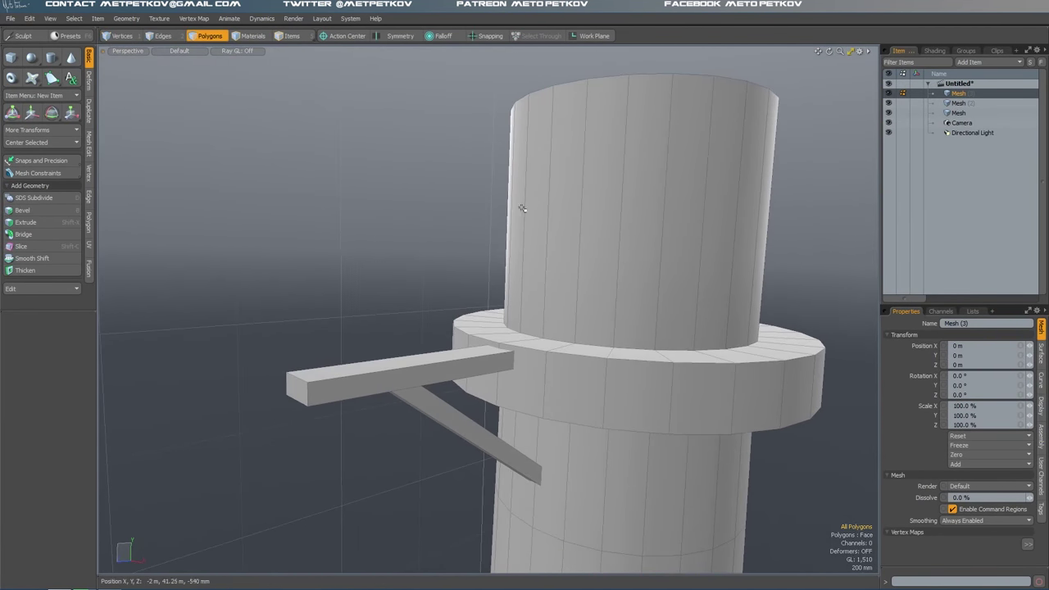
- Add a thin copy of the beam as a side brace, rotated horizontally and positioned between the beam and the flange
key(n)
key(5)
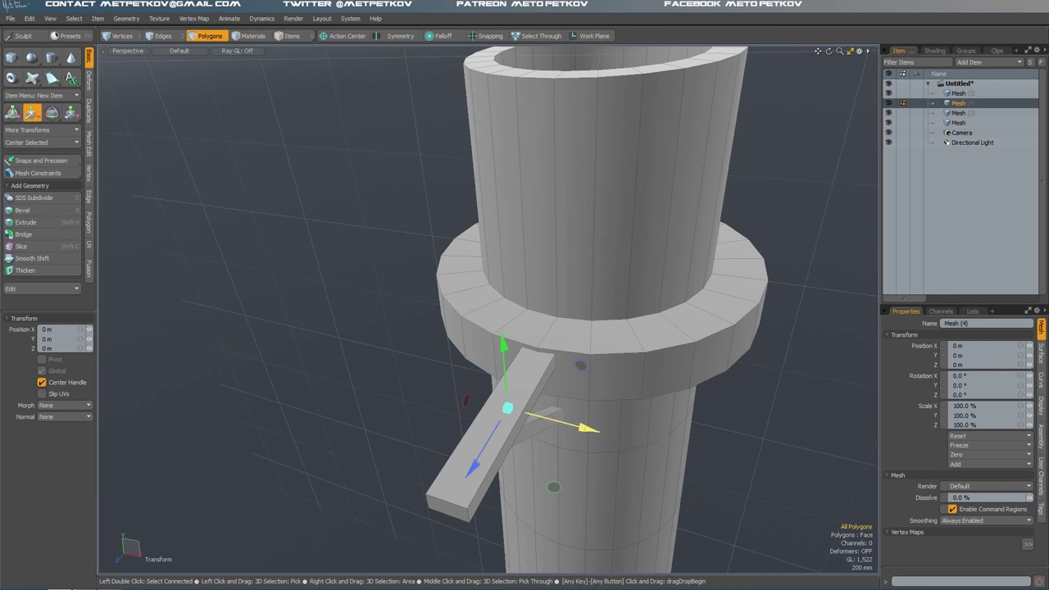
drag(546, 420, 619, 452)
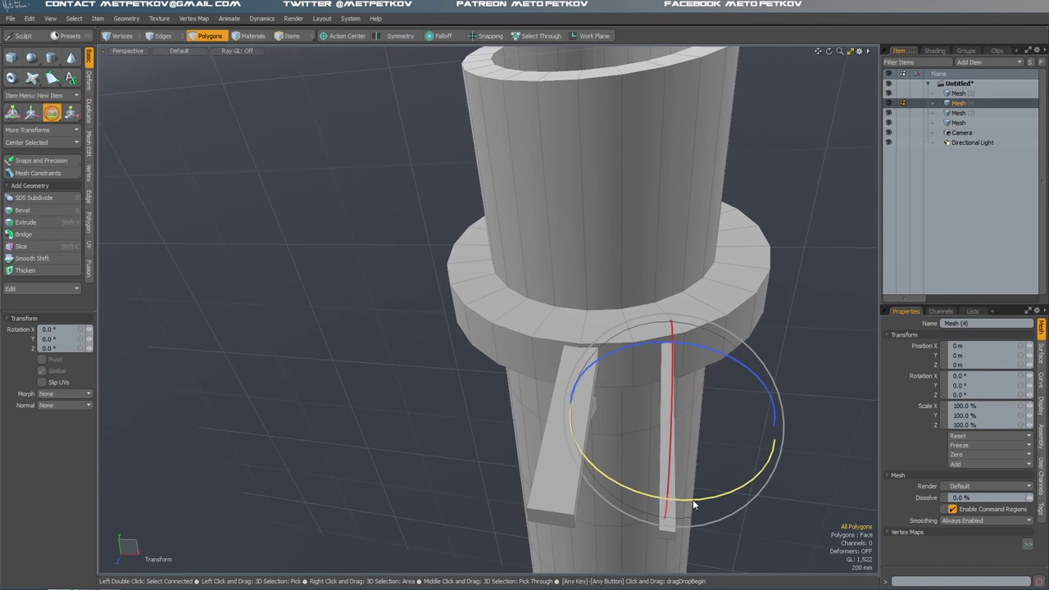
drag(692, 499, 660, 525)
key(w)
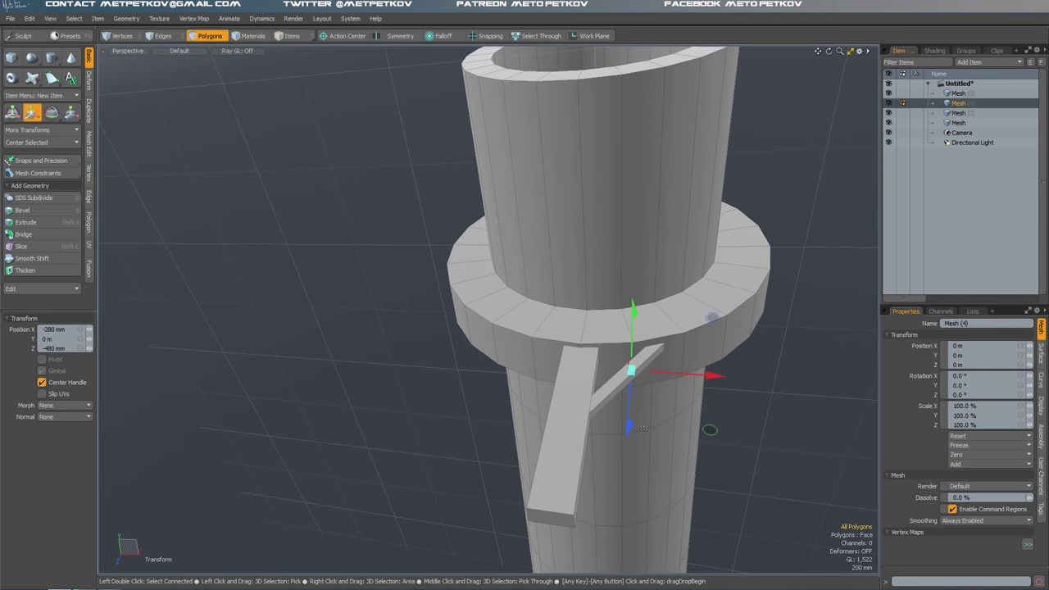
alt+drag(644, 429, 750, 518)
- Mirror the side brace across the X axis about the origin to the beam's opposite side
click(337, 35)
click(344, 96)
click(88, 111)
click(41, 81)
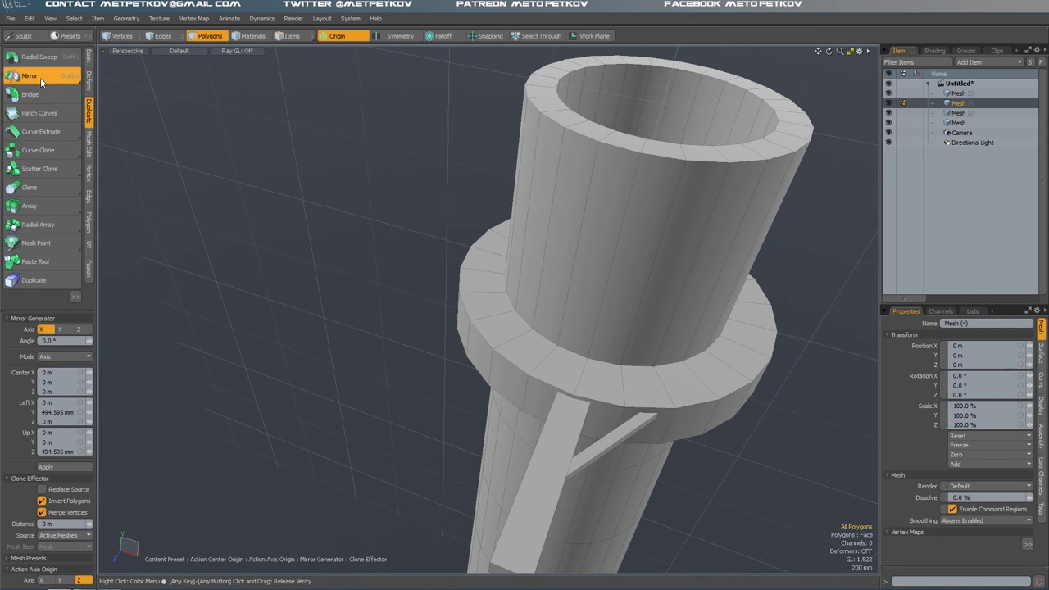
key(space)
key(space)
alt+drag(369, 314, 393, 246)
- Group the three bracket meshes under a group locator named synchpoint
click(959, 93)
shift+click(968, 114)
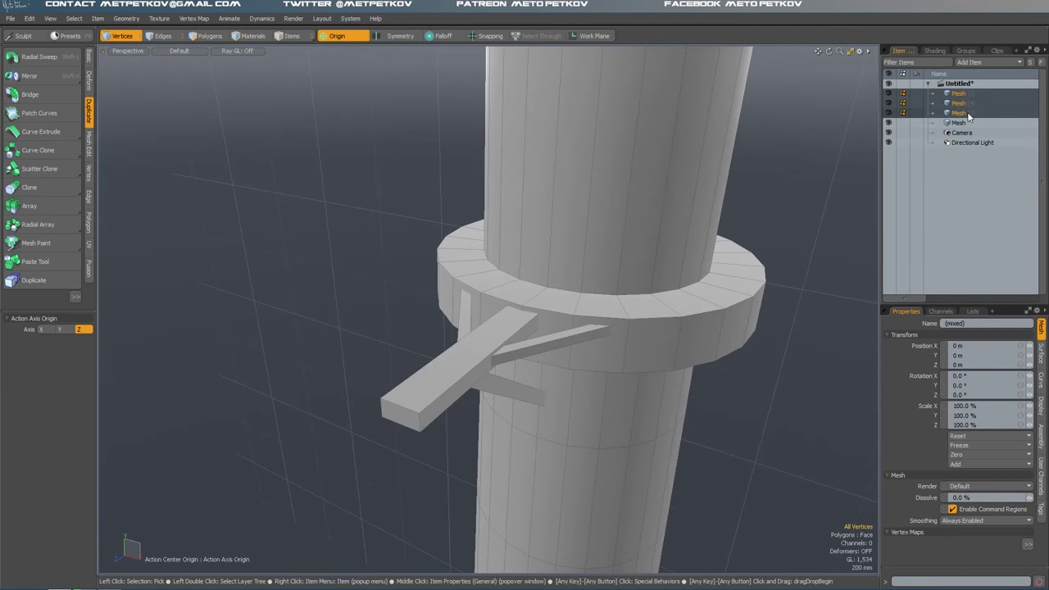
right_click(968, 116)
click(967, 111)
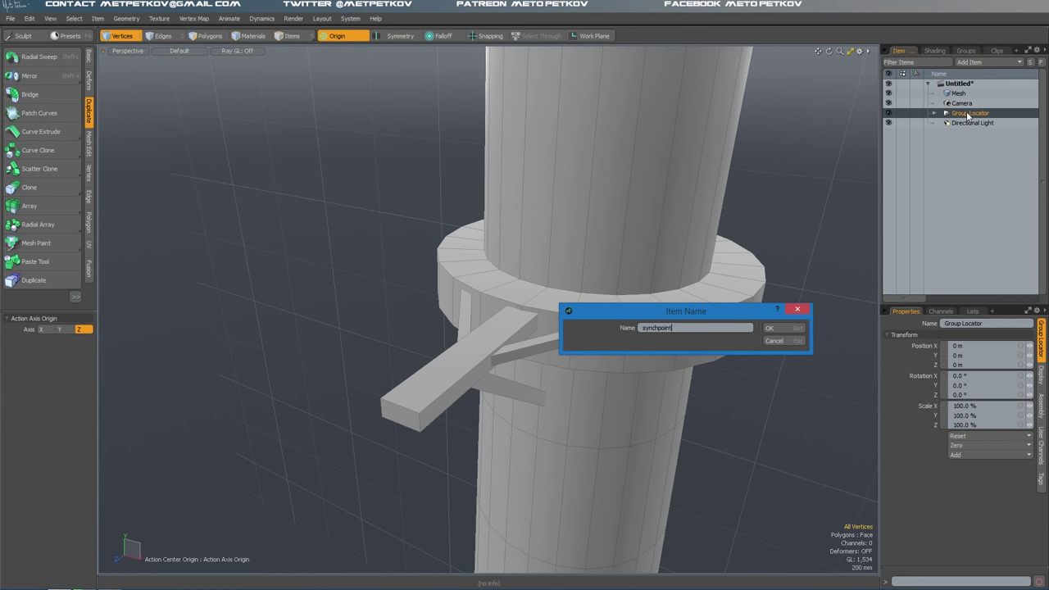
key(Return)
- Add an edge loop around the column close to the existing loop just below the bracket's diagonal brace
alt+drag(721, 385, 785, 392)
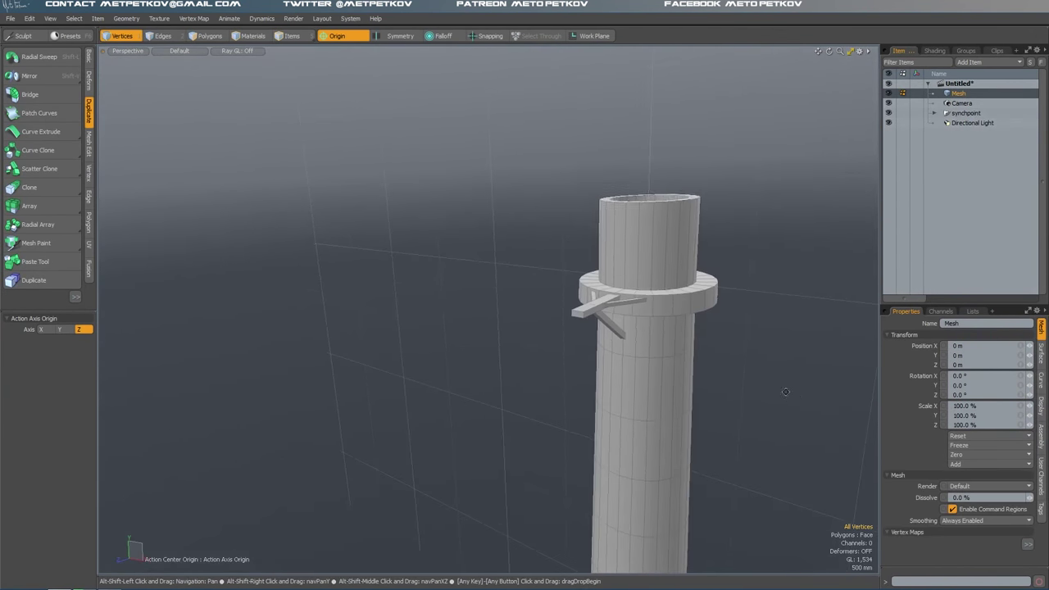
scroll(785, 392, up, 5)
key(3)
key(alt+l)
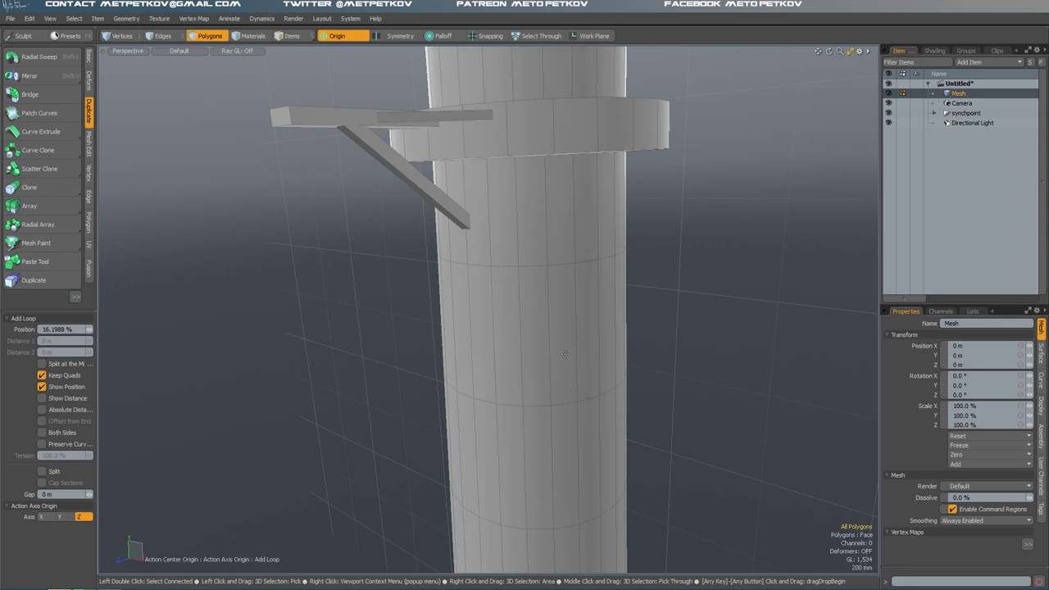
click(548, 258)
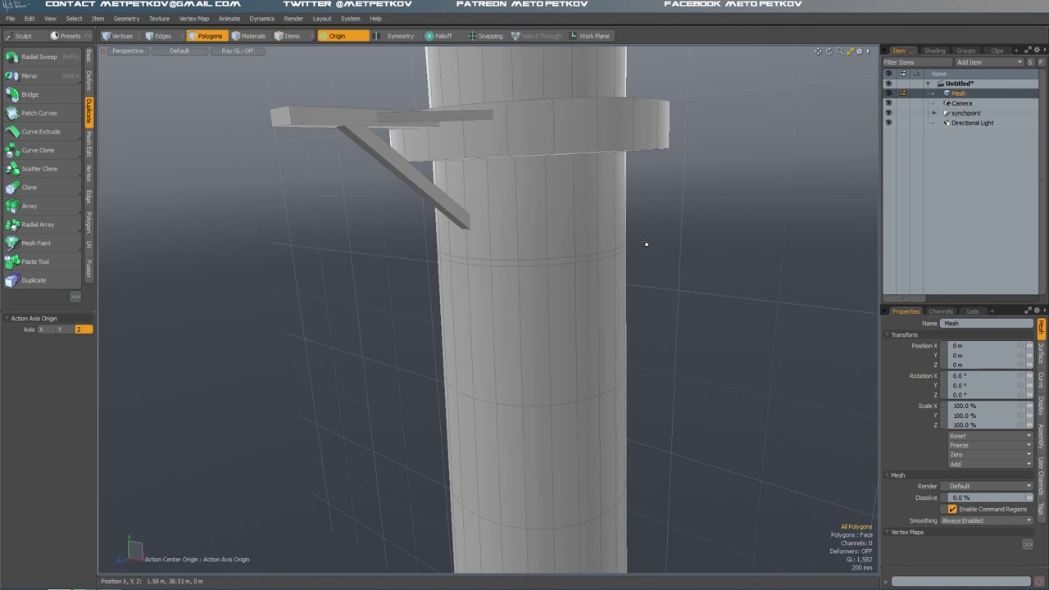
alt+drag(164, 159, 99, 158)
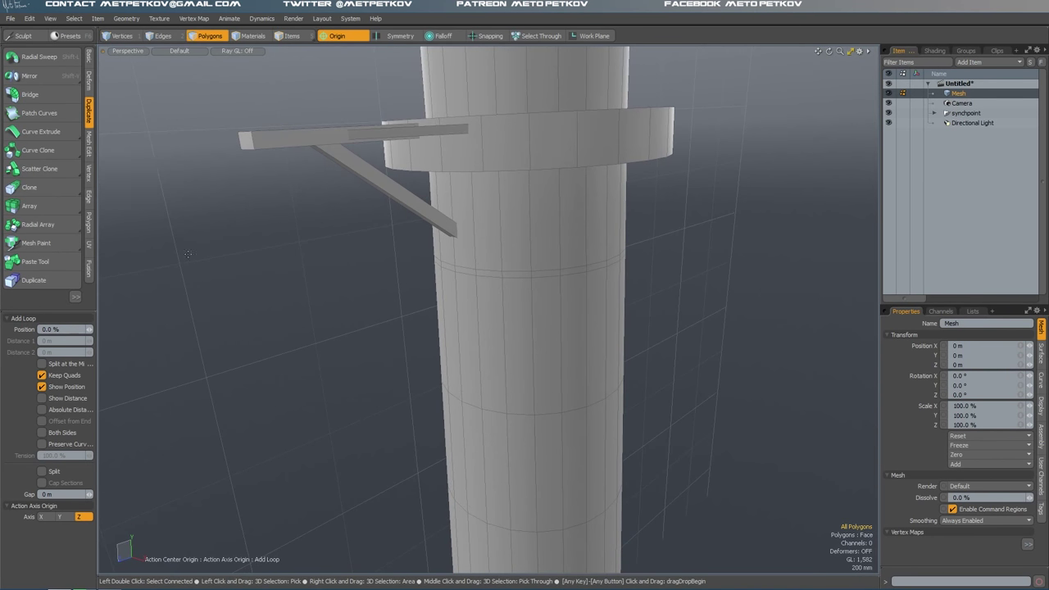
alt+drag(188, 254, 515, 319)
key(2)
alt+drag(869, 205, 689, 448)
key(1)
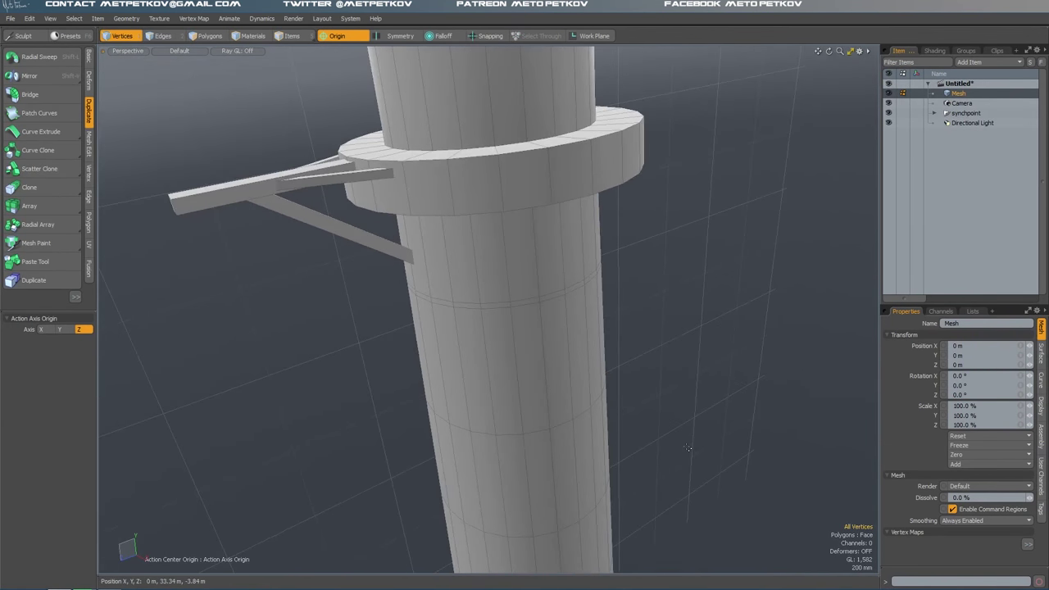
- Add two closely spaced edge loops around the column just below the upper flange to form a narrow band
key(2)
key(alt+l)
click(534, 225)
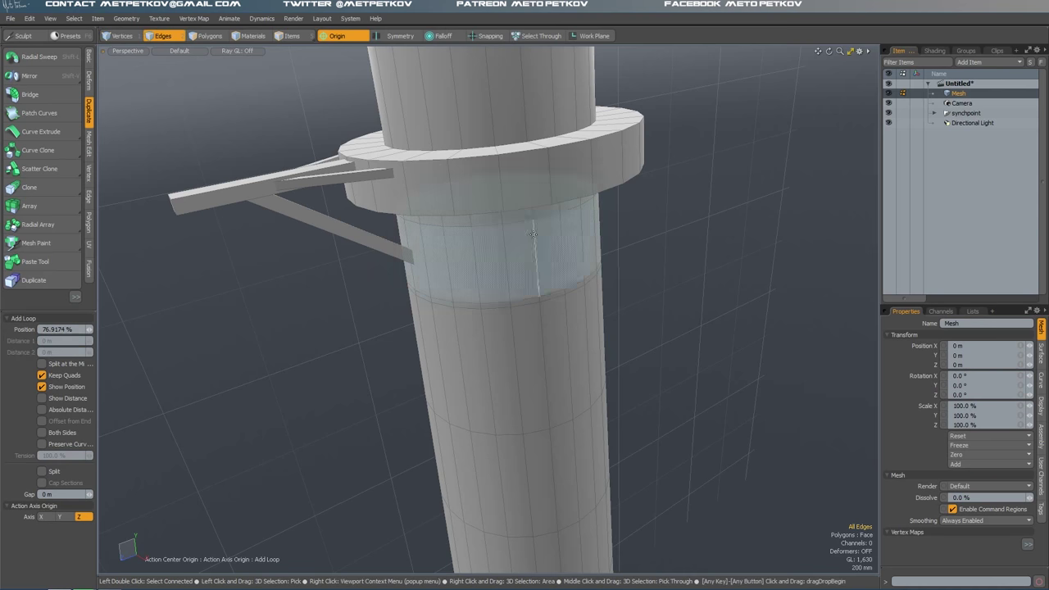
alt+drag(534, 225, 574, 213)
- Select several runs of polygons in the two narrow bands below the upper flange and bevel them outward as broken raised rings
key(3)
click(529, 171)
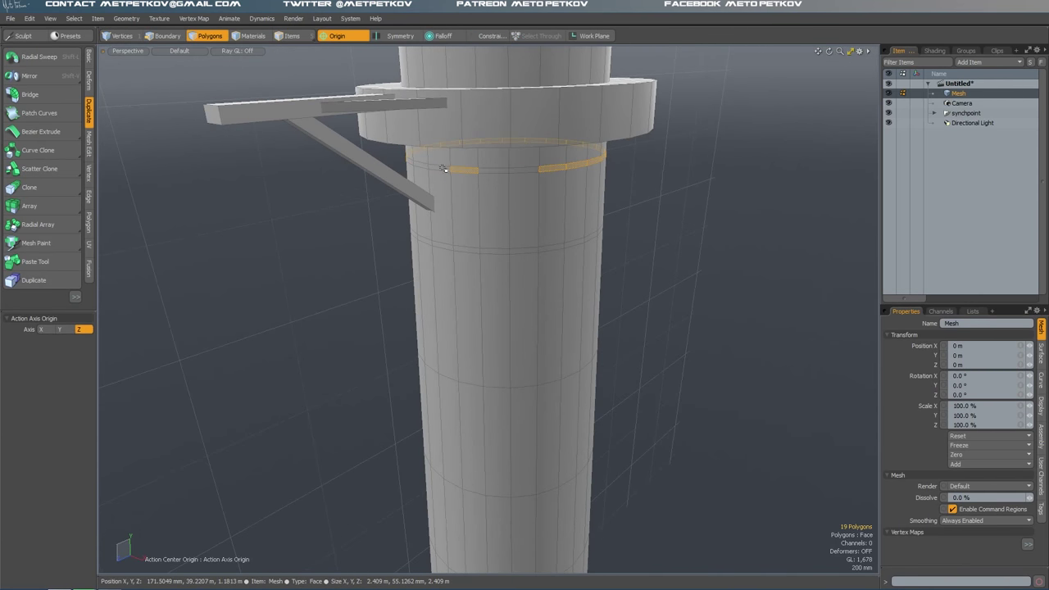
alt+drag(442, 169, 498, 263)
alt+drag(470, 181, 533, 148)
key(b)
key(space)
alt+drag(492, 246, 508, 279)
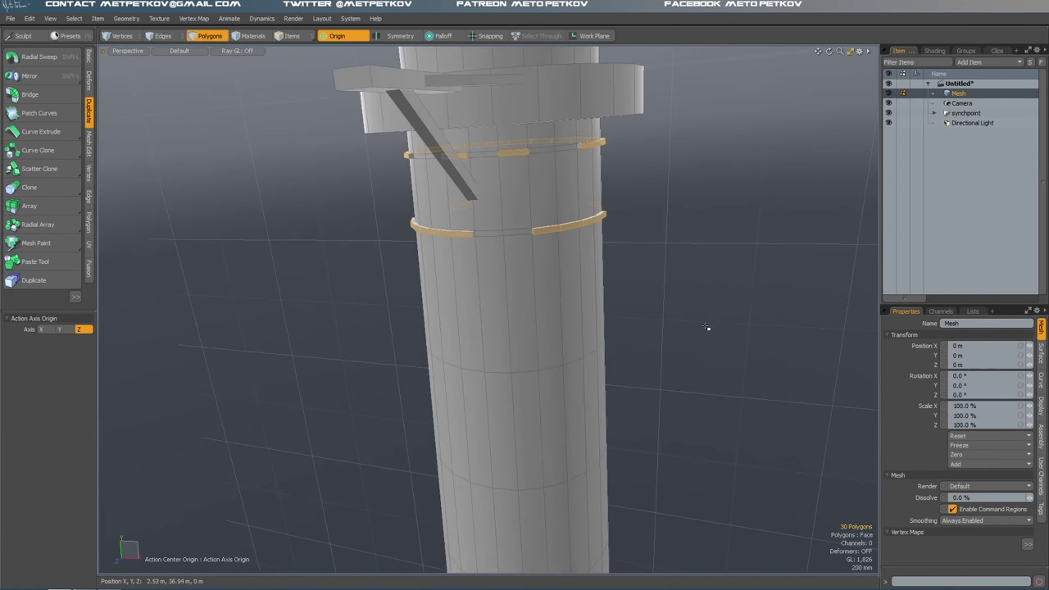
- Add edge loops around the column below the raised rings to form two more narrow bands
key(1)
key(alt+l)
click(535, 299)
key(space)
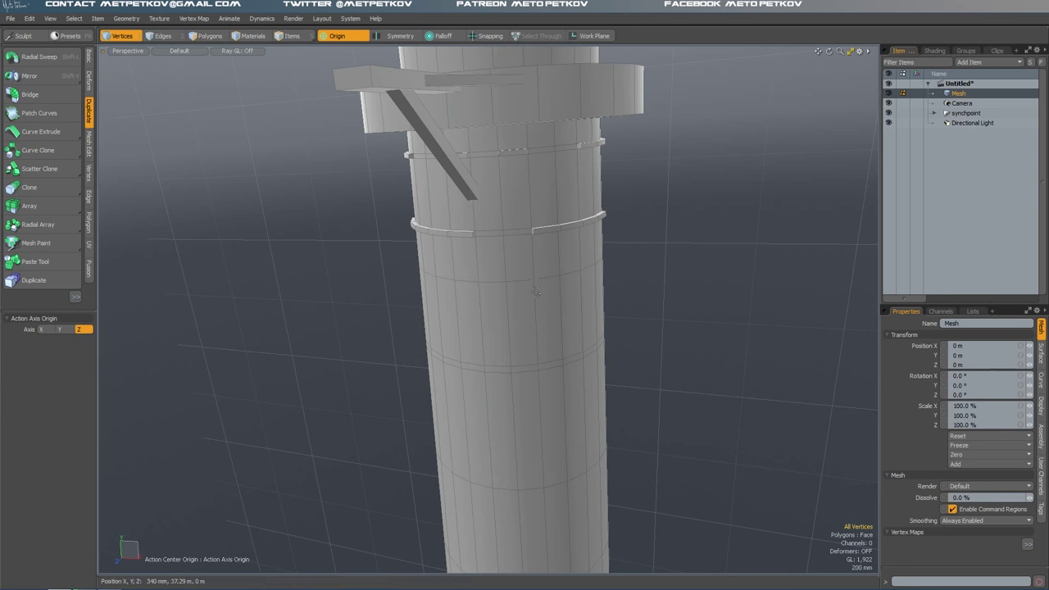
key(2)
key(alt+l)
click(534, 284)
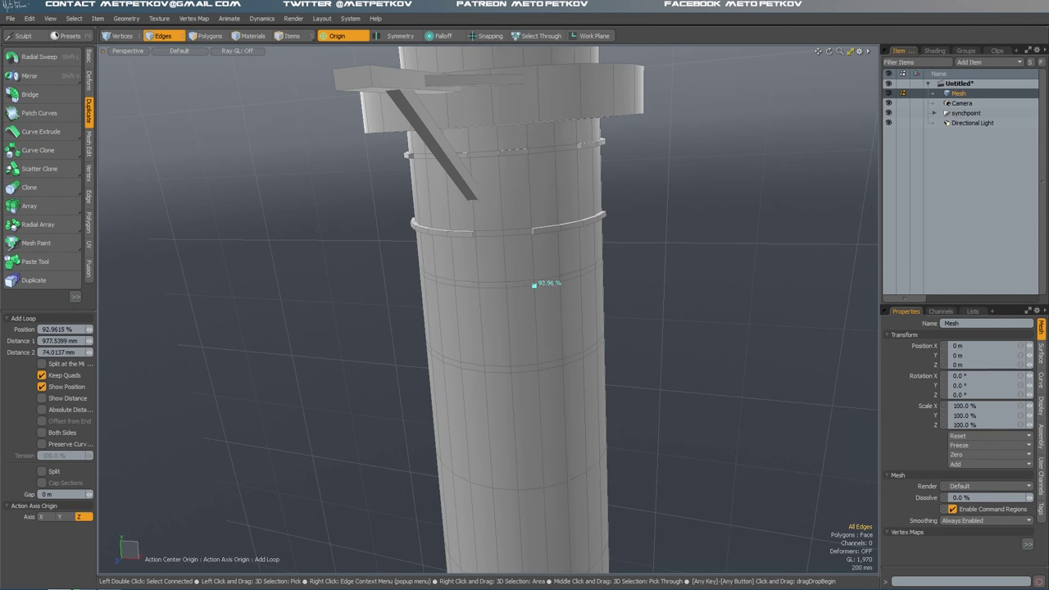
key(space)
- Select broken runs of polygons around the two new bands and bevel them outward into raised ring segments
key(3)
click(516, 285)
shift+click(518, 371)
alt+drag(560, 272, 616, 384)
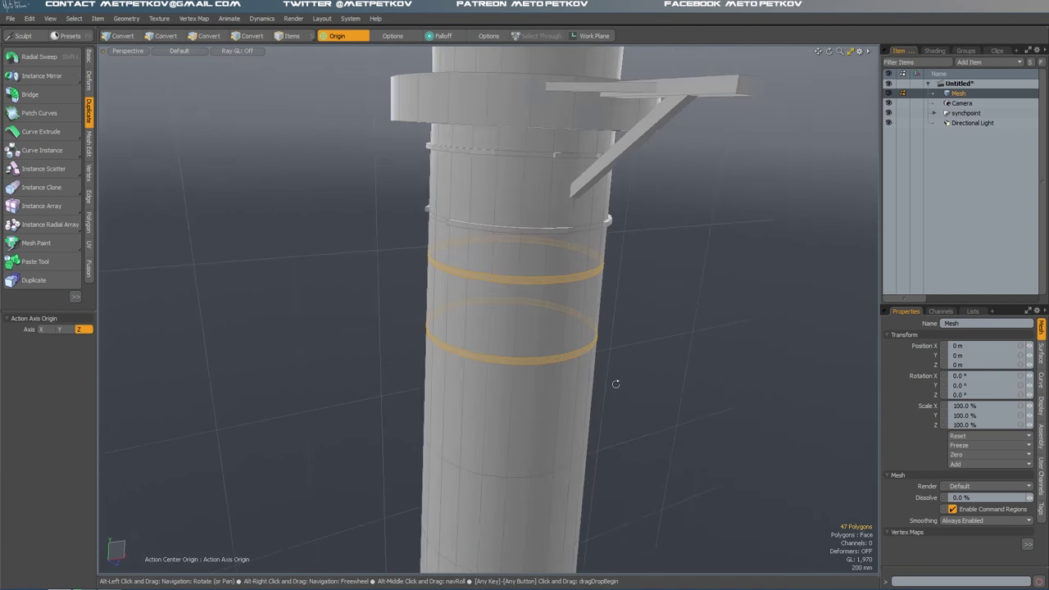
alt+drag(529, 367, 566, 290)
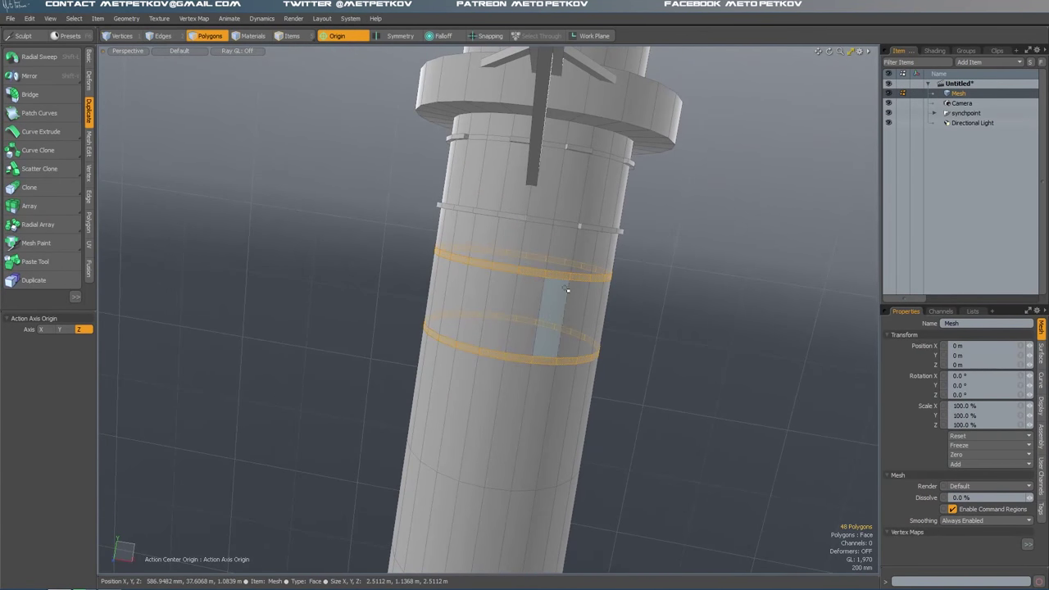
mouse_move(477, 250)
alt+mouse_down()
mouse_move(433, 213)
mouse_move(352, 292)
mouse_move(485, 266)
alt+mouse_up()
alt+drag(428, 330, 484, 254)
key(b)
key(space)
click(730, 431)
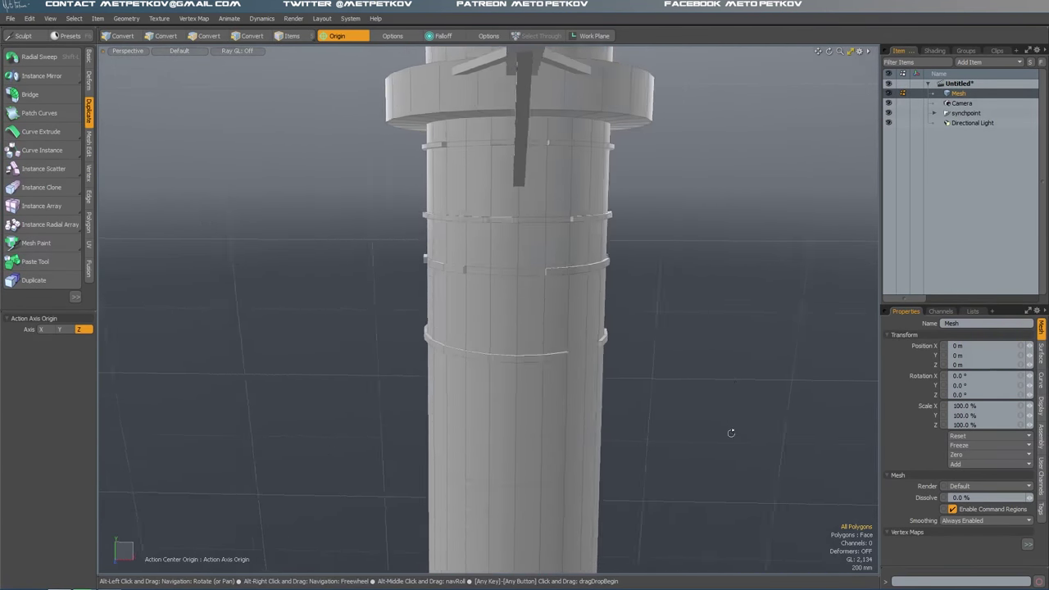
- Add edge loops farther down the column to form three narrow bands beneath the four ringed ones
alt+shift+drag(730, 431, 731, 226)
key(alt+l)
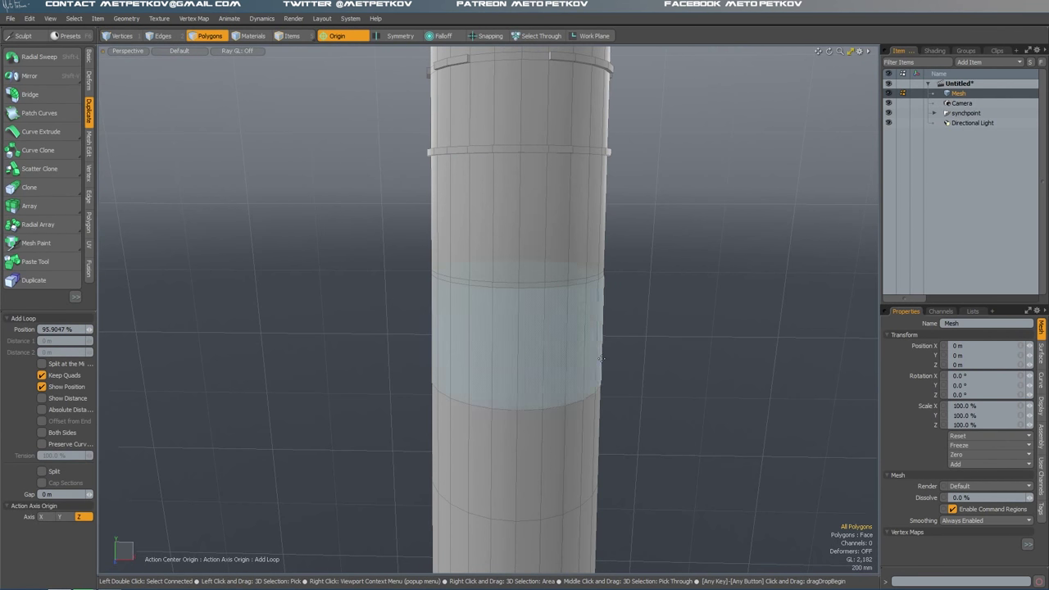
click(545, 347)
key(2)
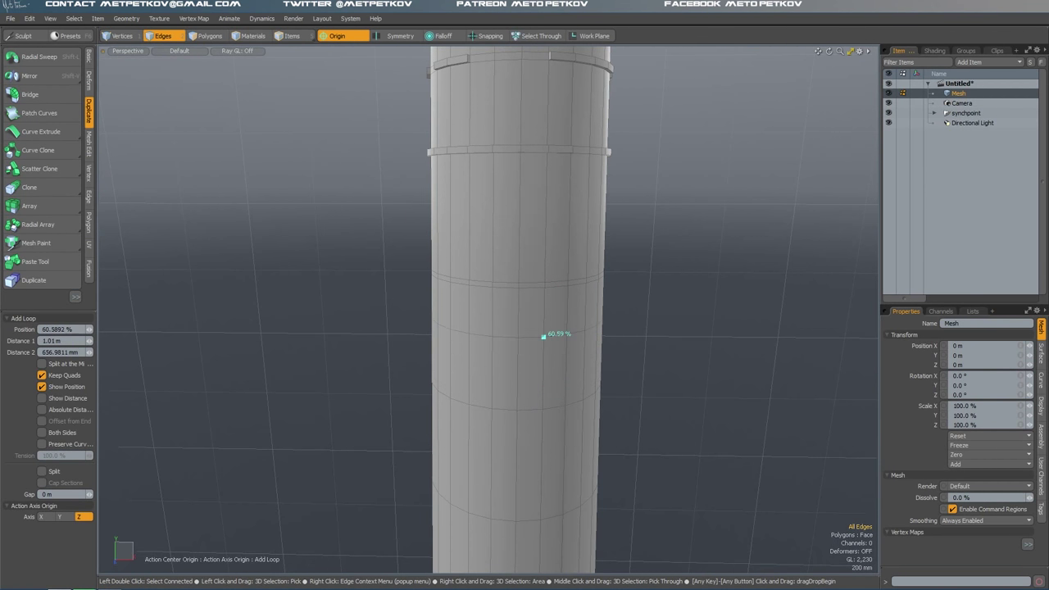
click(543, 336)
click(544, 364)
- Select gapped runs of polygons in these three bands and bevel them outward
key(3)
alt+drag(541, 402, 710, 375)
click(496, 297)
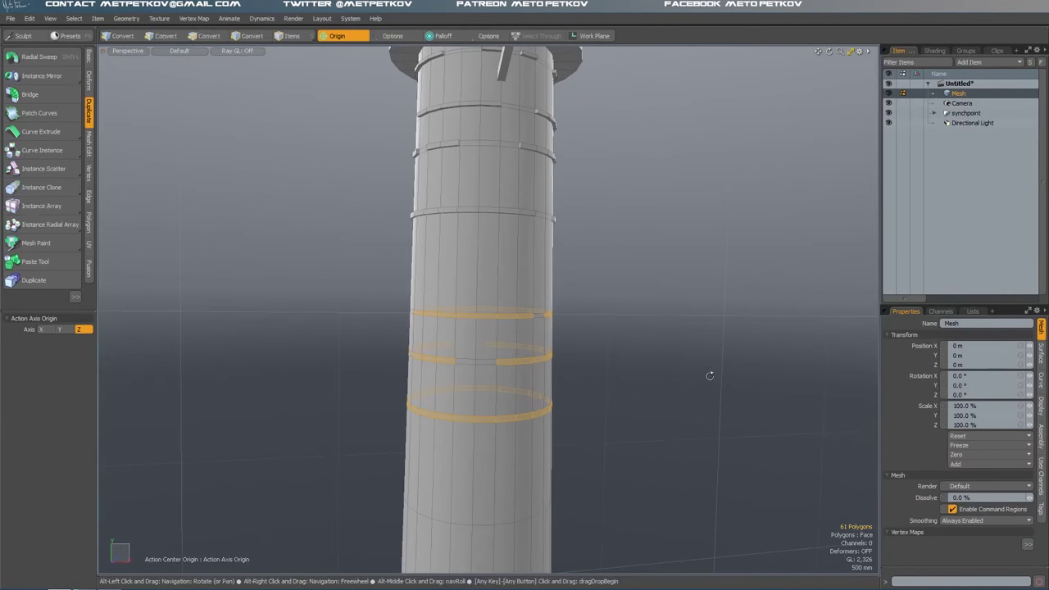
key(b)
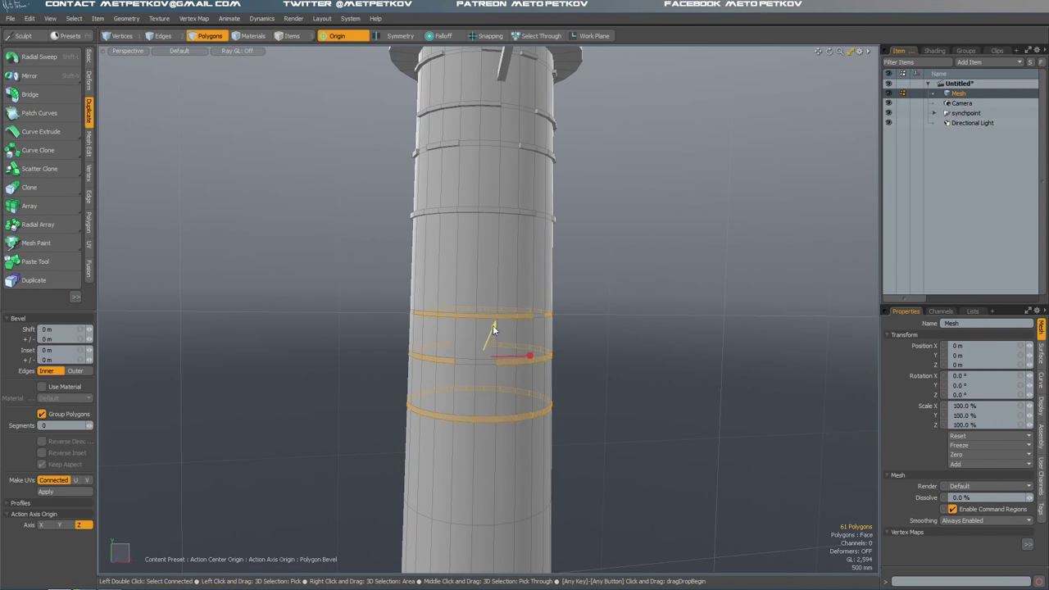
alt+drag(503, 317, 609, 257)
- Add an edge loop beside each of the next three existing loops down the column, forming narrow bands
scroll(544, 325, down, 5)
scroll(599, 330, up, 6)
key(alt+l)
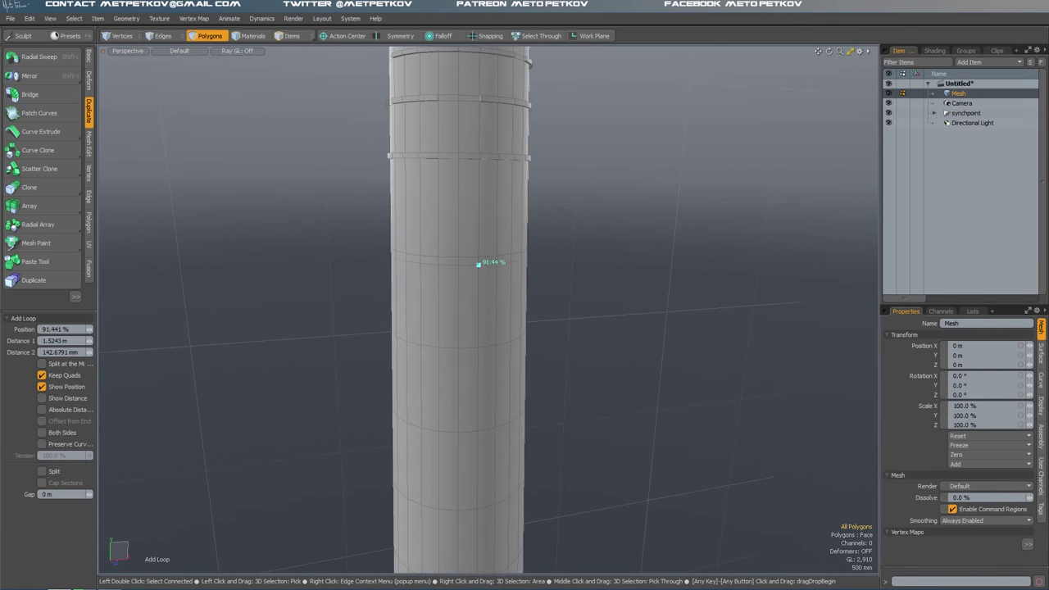
click(478, 343)
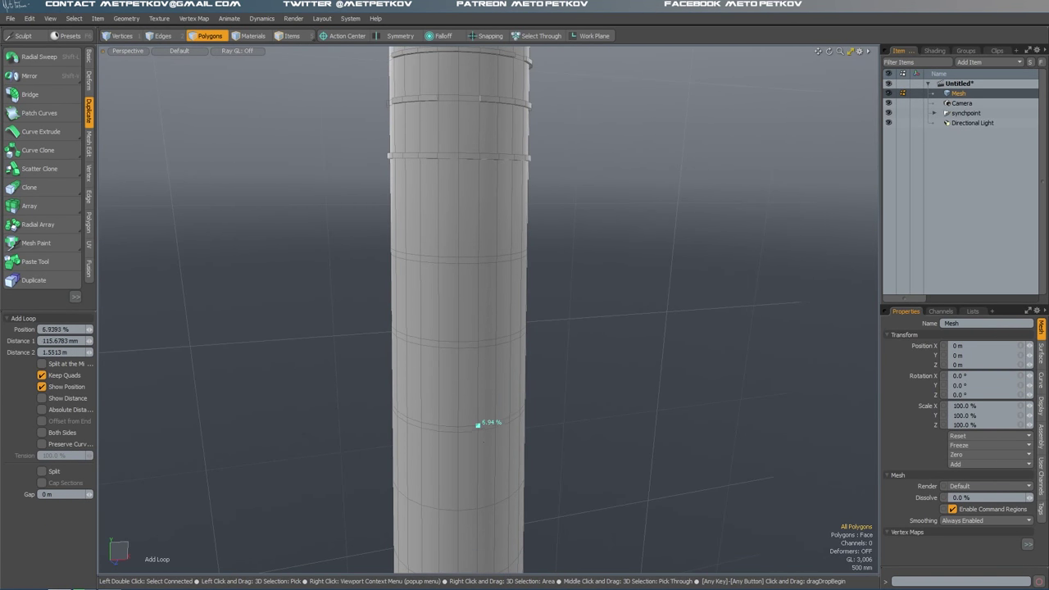
key(space)
- Select partial runs of polygons in the three lowest bands and bevel them outward with a 50 mm shift
alt+drag(487, 424, 463, 261)
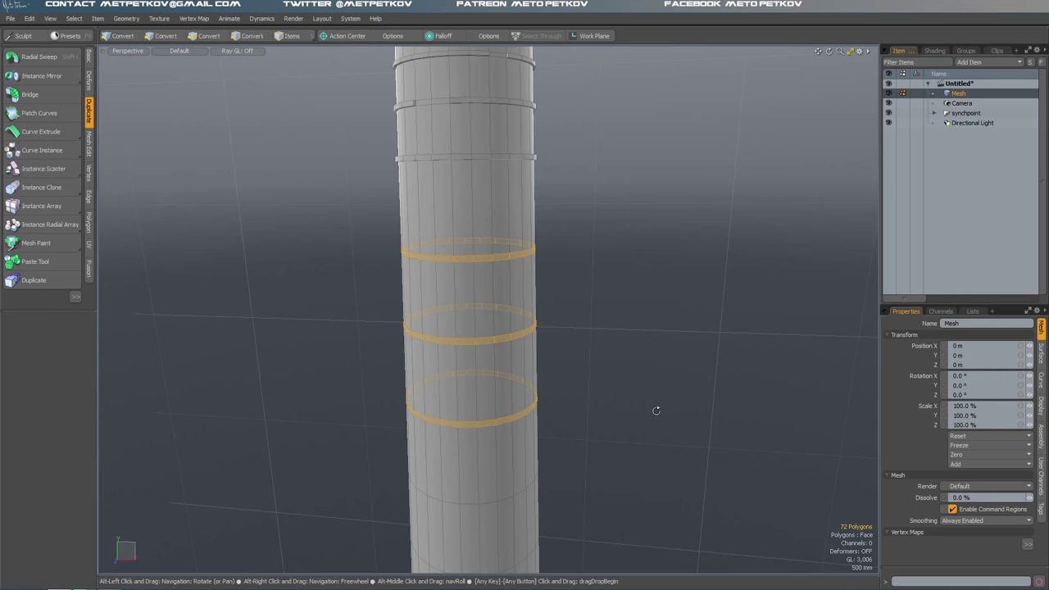
alt+drag(655, 410, 451, 328)
key(b)
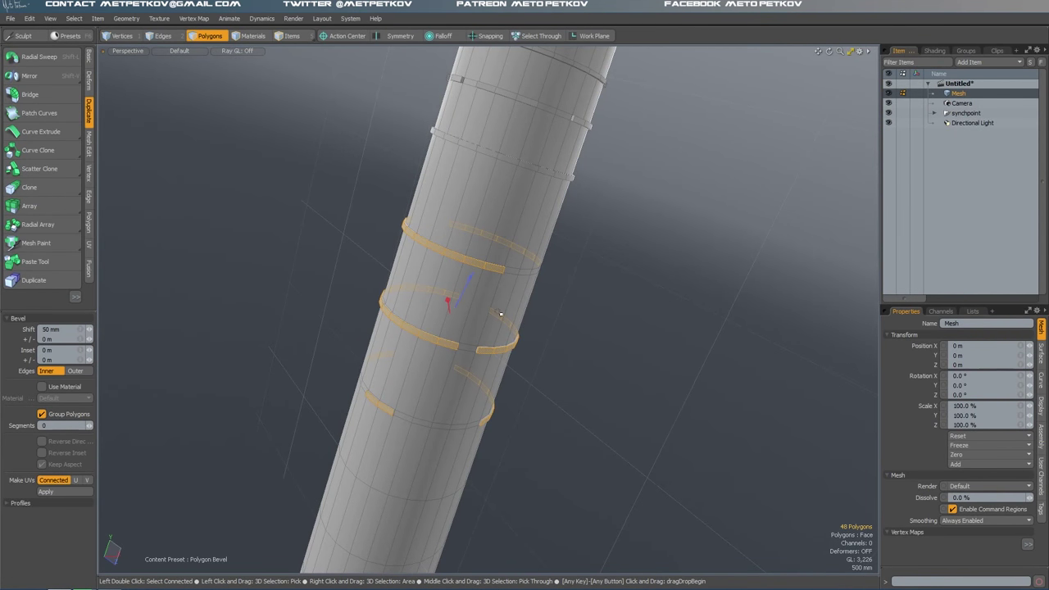
key(ctrl+space)
click(568, 300)
key(ctrl+space)
click(681, 312)
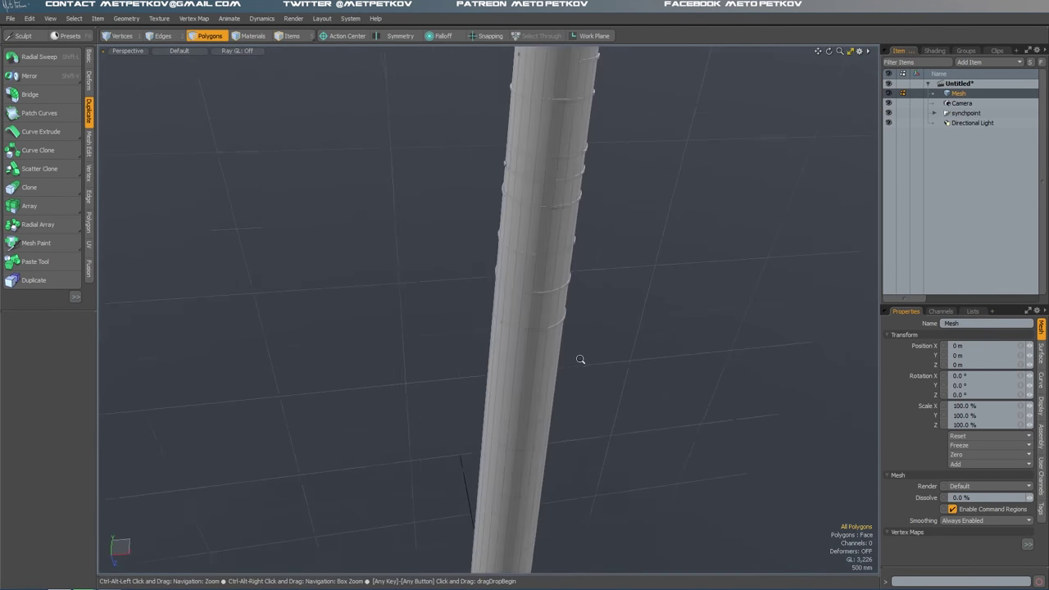
- Add edge loops next to the two following loops on the lower column to form two narrow bands
key(alt+l)
click(438, 487)
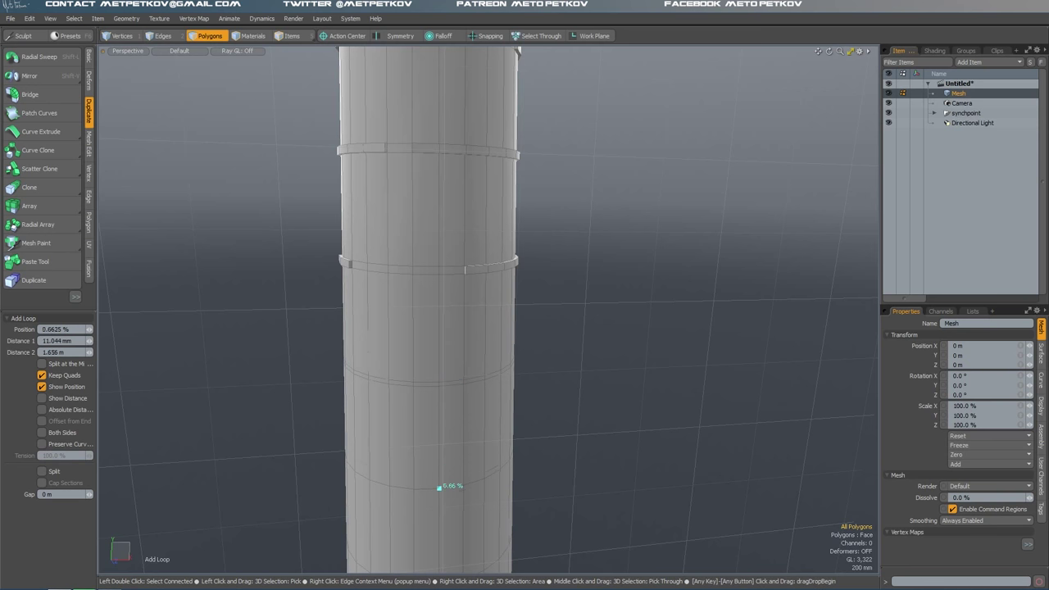
key(space)
alt+drag(588, 406, 628, 358)
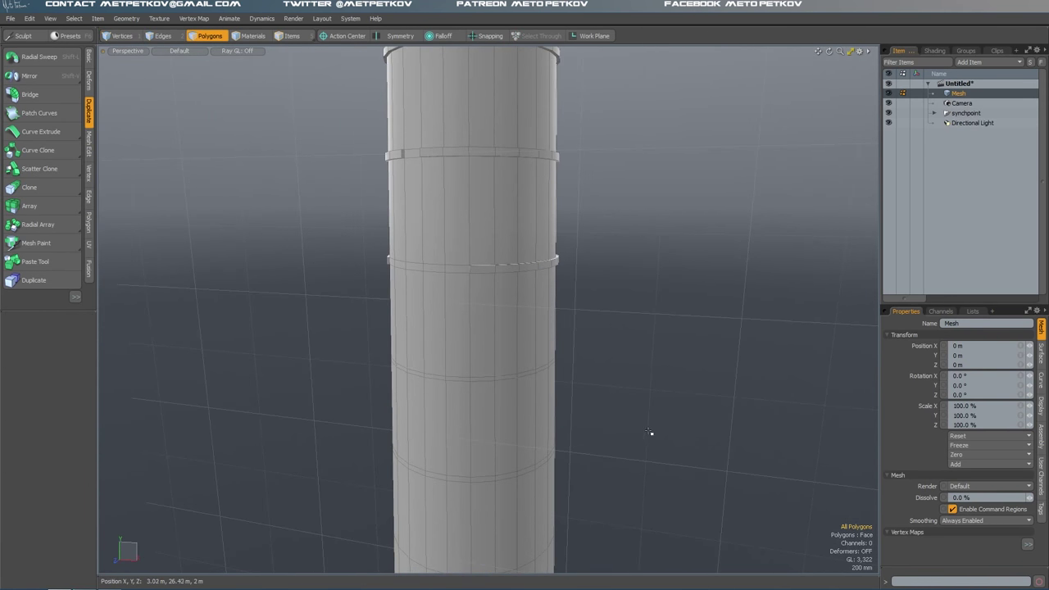
- Select broken runs of polygons in the two lowest bands and bevel them outward as raised ring segments
alt+drag(650, 432, 598, 328)
click(485, 362)
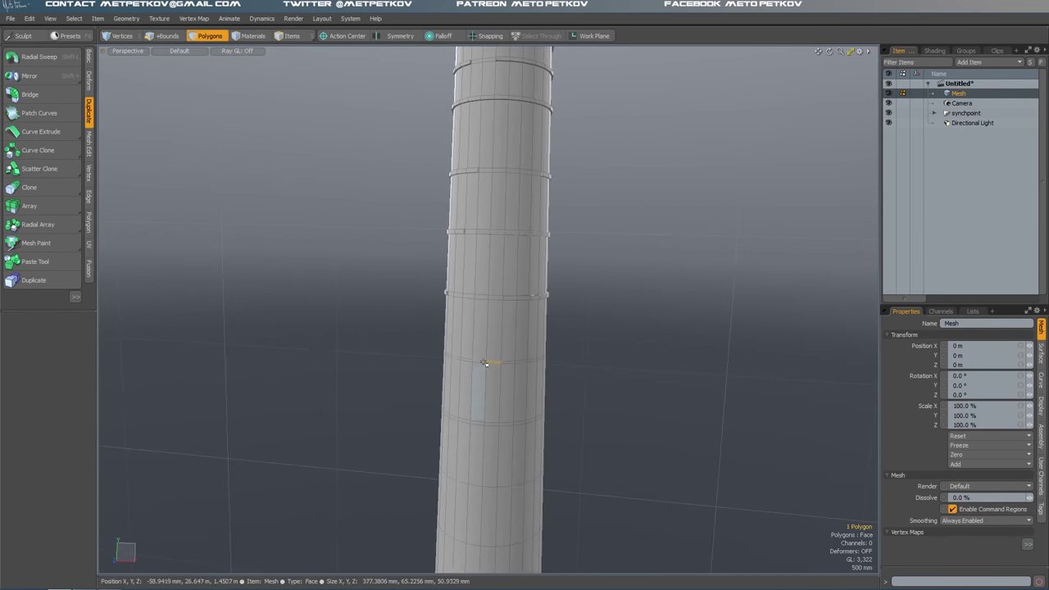
alt+drag(489, 434, 466, 394)
key(b)
key(space)
click(644, 398)
- Add an edge loop around the column below the lowest raised ring to bound a taller band
key(alt+c)
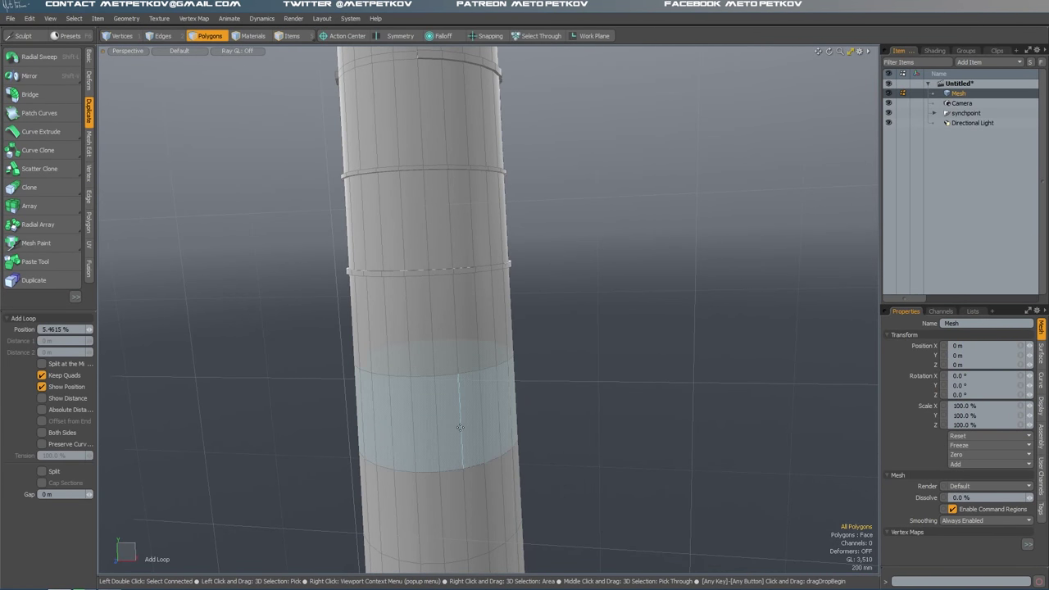
click(468, 438)
key(space)
- Select the full polygon loop of the taller band and bevel it outward 1.12 m to form a lower flange
key(l)
alt+drag(444, 458, 623, 447)
scroll(582, 448, down, 2)
key(b)
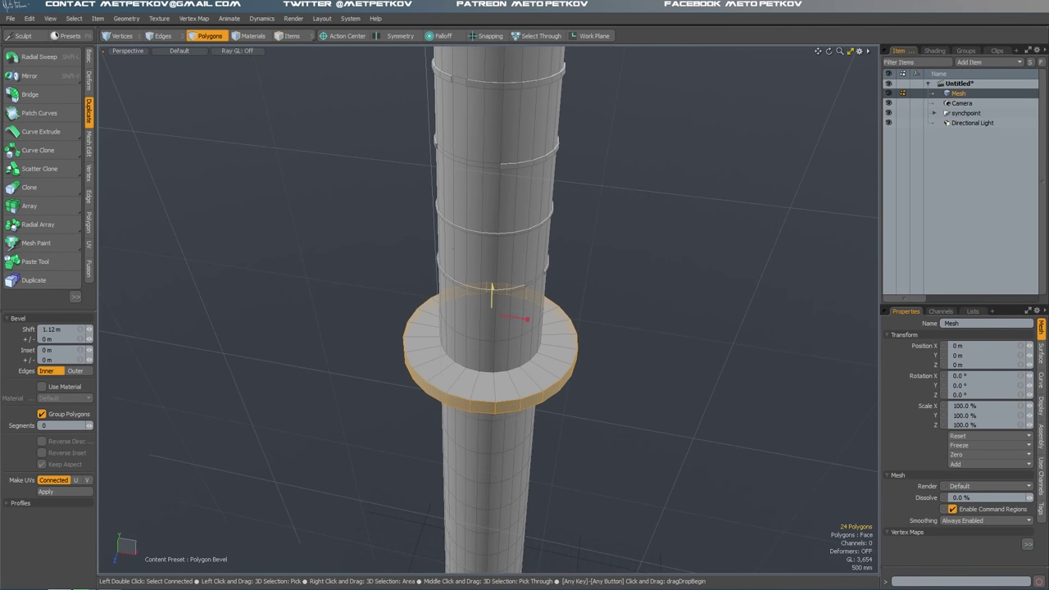
alt+drag(492, 352, 427, 361)
key(space)
- Loop-slice the lower flange's underside once at 22% near its outer rim
key(2)
alt+drag(271, 352, 503, 478)
key(alt+c)
click(505, 478)
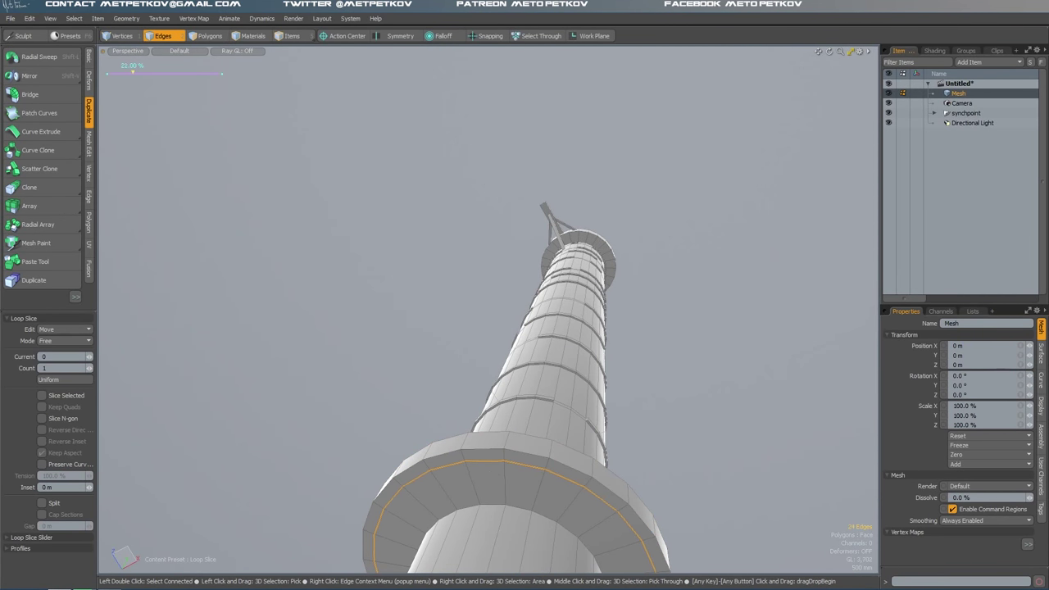
key(space)
- Select evenly spaced polygons around the lower flange's outer rim using the front, right and left views
key(3)
alt+drag(505, 478, 623, 421)
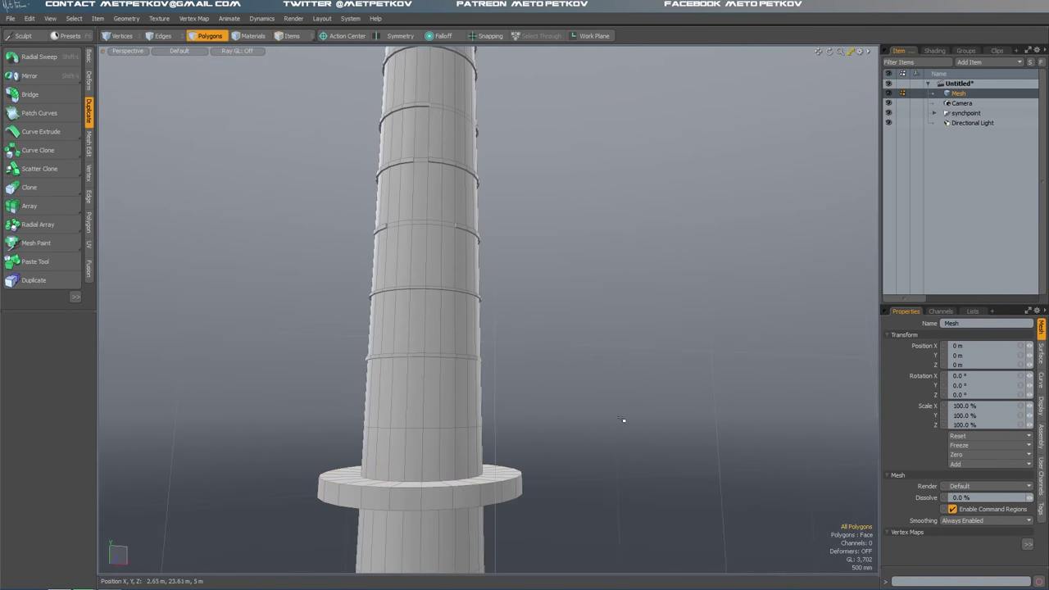
key(ctrl+space)
click(643, 433)
shift+click(385, 369)
key(ctrl+space)
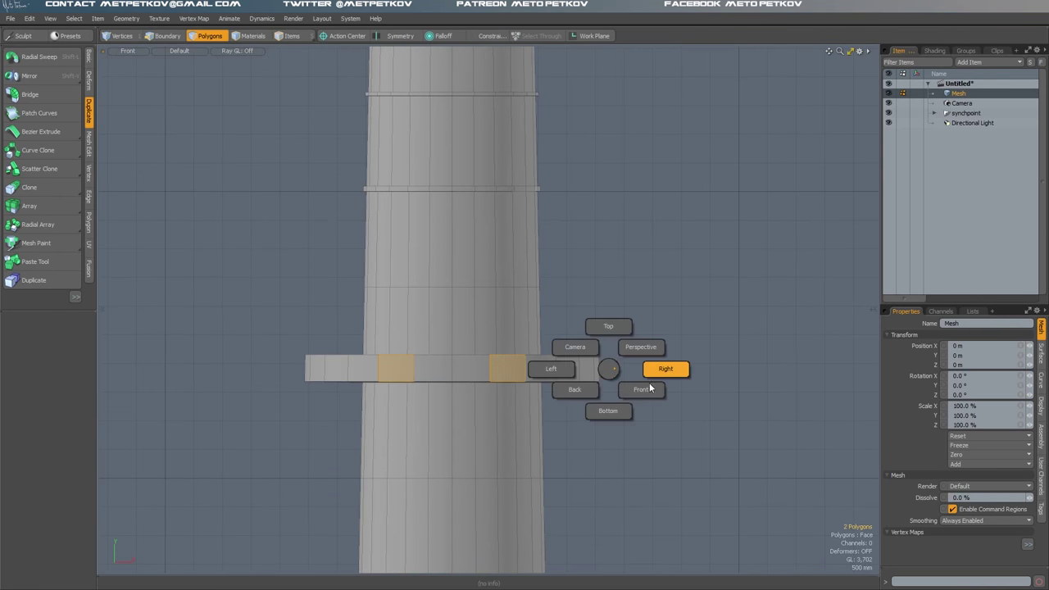
click(665, 368)
shift+click(564, 390)
key(ctrl+space)
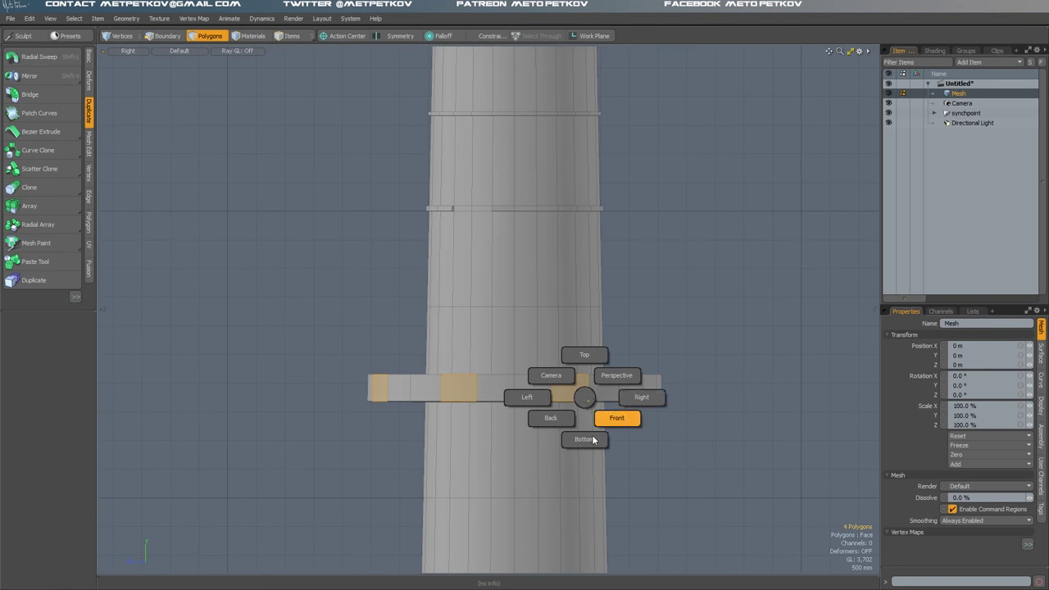
click(620, 417)
click(539, 399)
shift+click(486, 389)
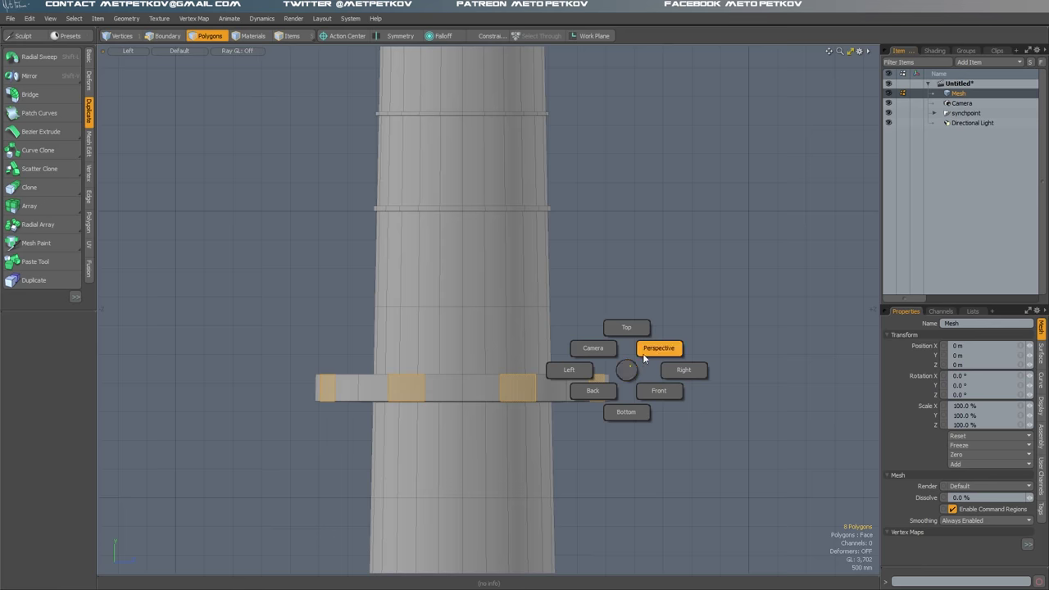
click(645, 356)
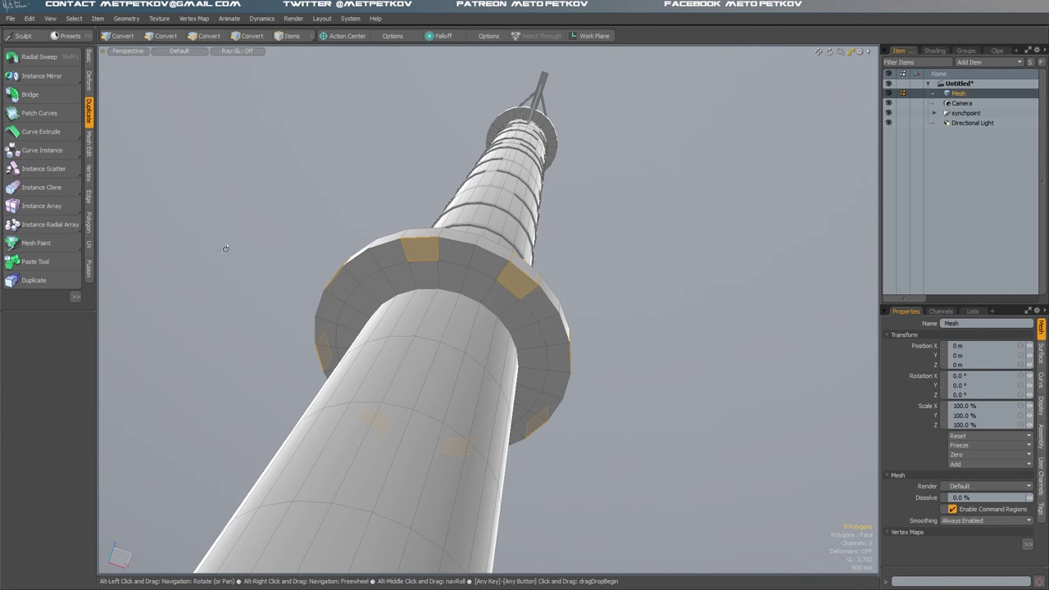
- Replace the rim selection with the matching outer polygons on the lower flange's underside, checking their spacing in orthographic views
alt+drag(226, 248, 500, 400)
shift+click(500, 400)
alt+drag(393, 117, 726, 262)
key(b)
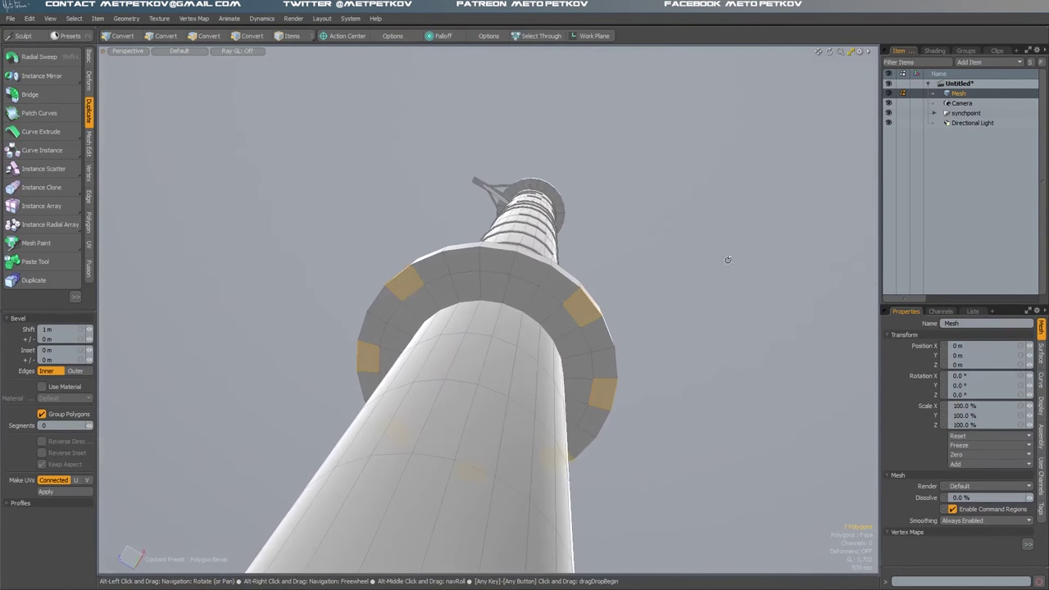
key(ctrl+space)
click(553, 241)
key(ctrl+space)
click(581, 486)
key(ctrl+space)
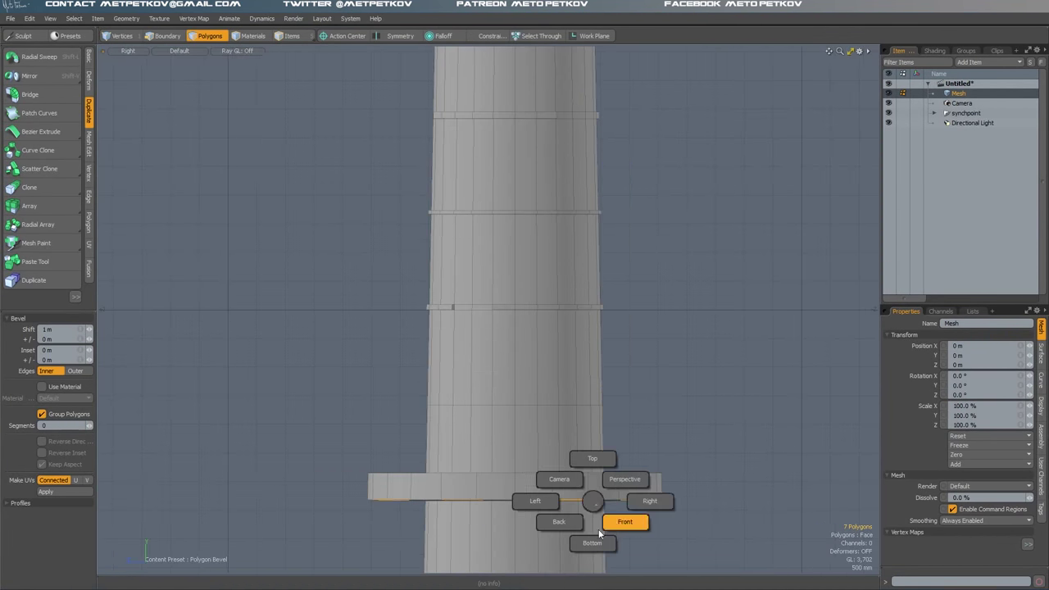
click(628, 520)
key(ctrl+space)
click(632, 555)
key(ctrl+space)
click(619, 441)
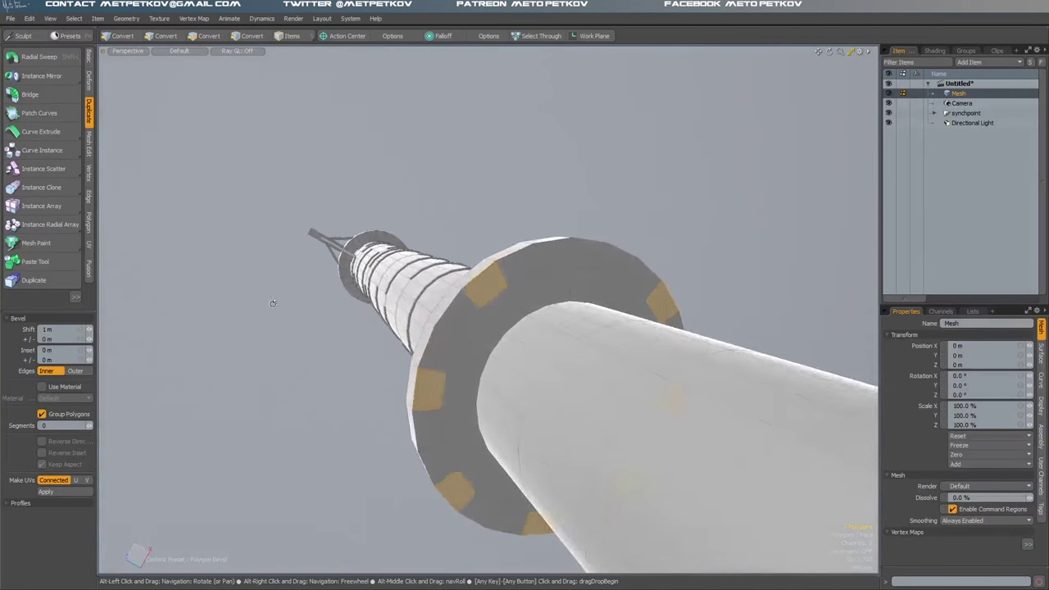
- Bevel the eight selected underside polygons with a slight inset
click(539, 370)
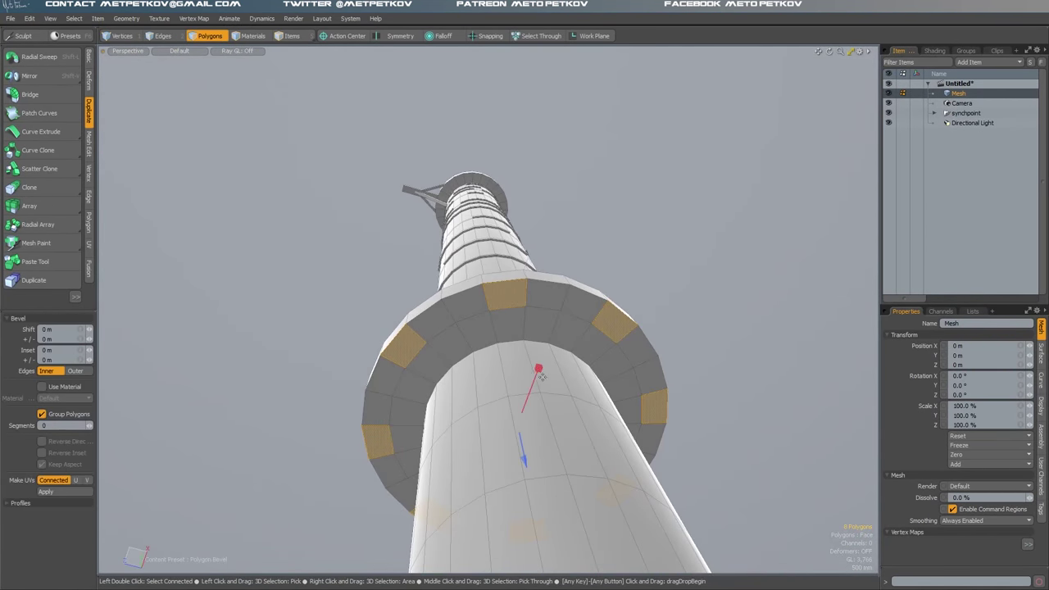
key(space)
alt+drag(537, 371, 429, 343)
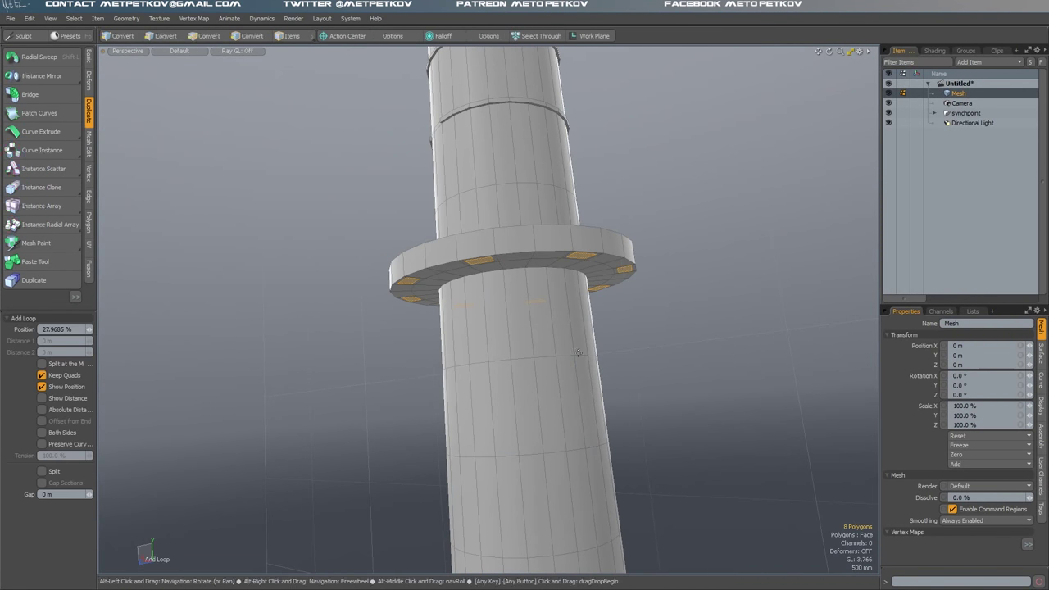
- Add an edge loop around the column below the lower flange, close to the existing loop
key(space)
mouse_move(644, 352)
alt+mouse_down()
mouse_move(579, 197)
mouse_move(523, 314)
mouse_move(612, 330)
mouse_move(342, 227)
mouse_move(462, 320)
alt+mouse_up()
key(alt+l)
click(522, 313)
key(space)
- Bridge an inset polygon on the lower flange's underside to the column polygon beneath it as a diagonal strut
click(623, 343)
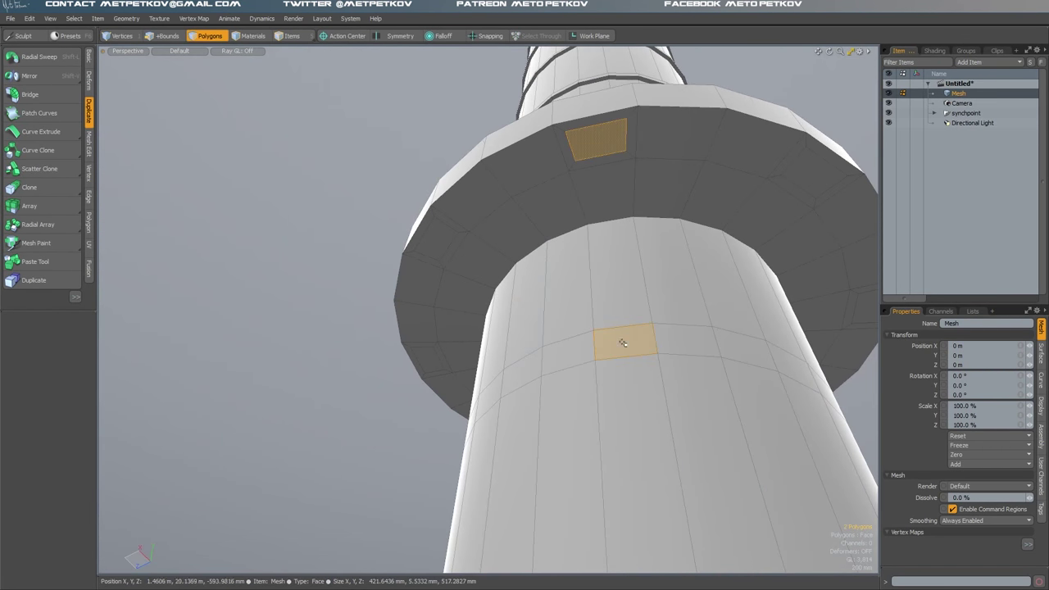
click(88, 222)
click(23, 114)
alt+drag(265, 304, 58, 355)
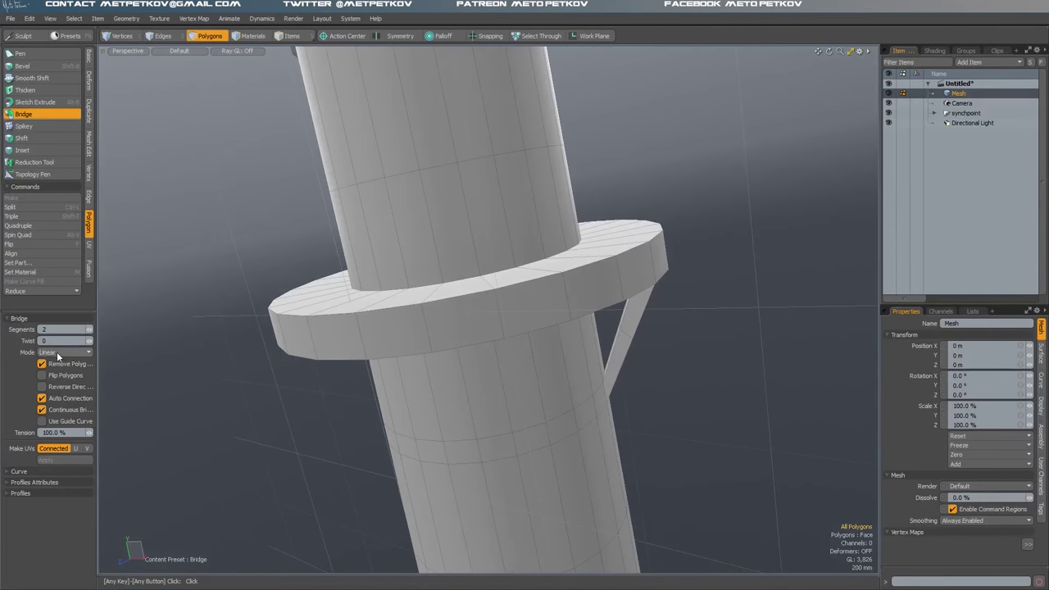
- Bridge a second inset polygon on the lower flange's underside to the column as a straight strut, using Linear mode
click(57, 352)
click(58, 364)
alt+drag(164, 361, 222, 368)
key(space)
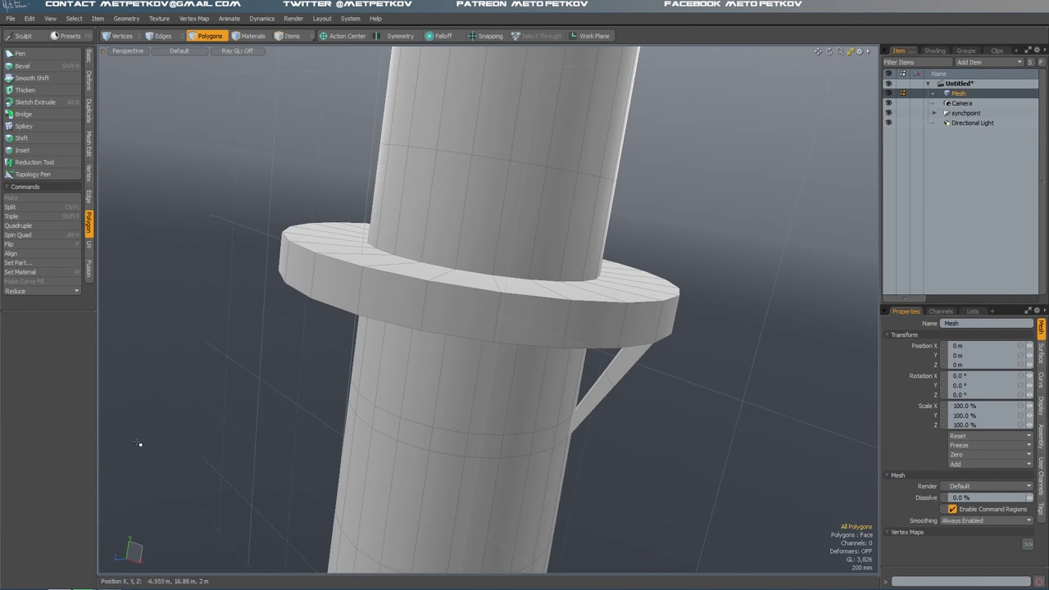
alt+drag(345, 312, 499, 257)
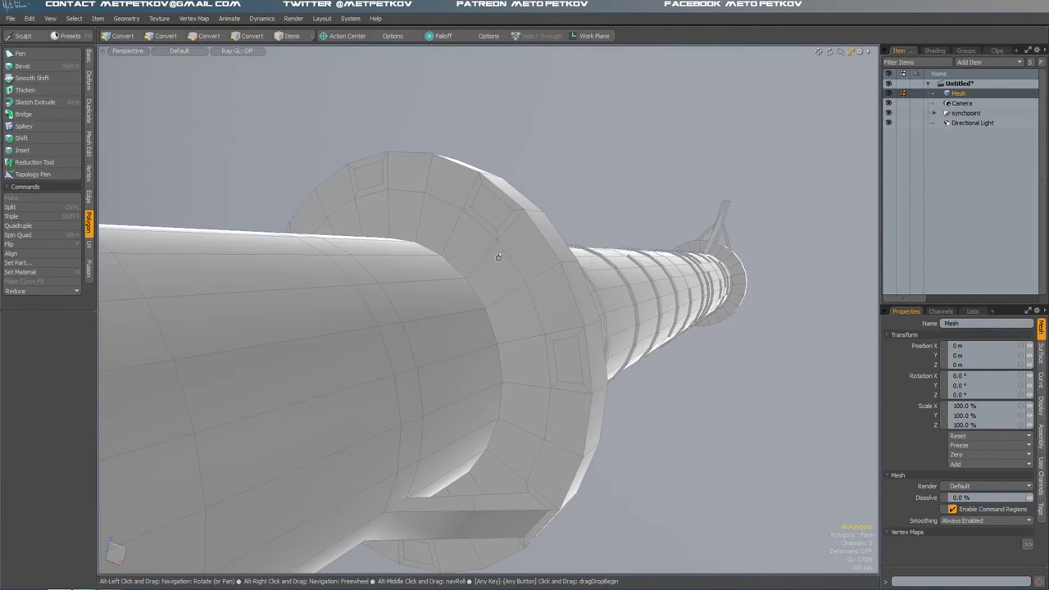
click(37, 116)
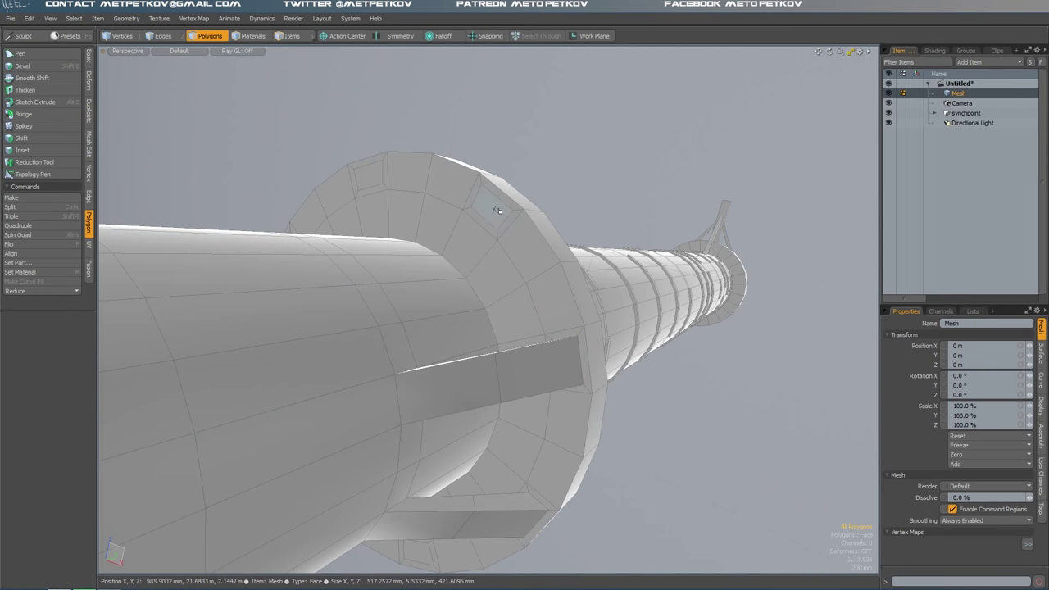
- Select the next inset polygon under the flange with the column polygon below it and bridge them into another strut
alt+drag(410, 369, 328, 197)
click(318, 182)
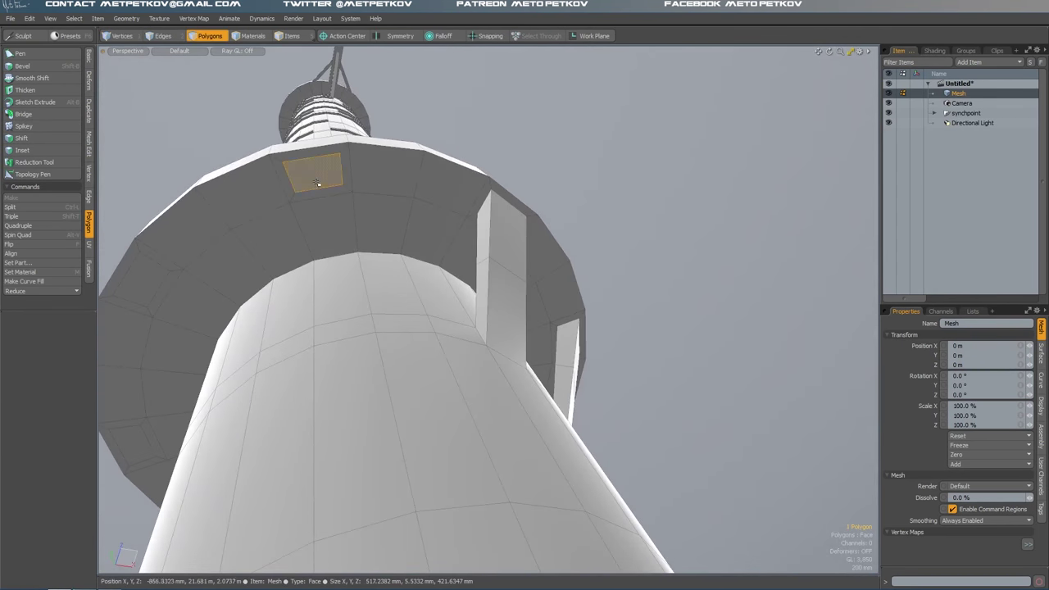
shift+click(341, 333)
alt+drag(621, 164, 505, 328)
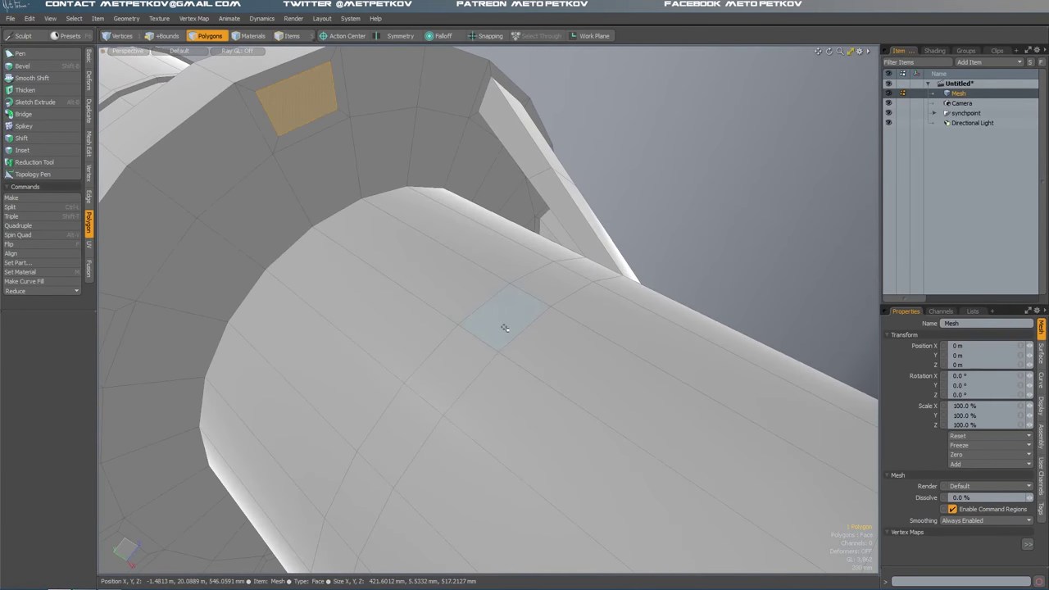
click(25, 115)
click(37, 117)
- Bridge the remaining inset polygons under the flange to their matching column polygons to complete the ring of eight struts
alt+drag(368, 287, 279, 149)
click(24, 114)
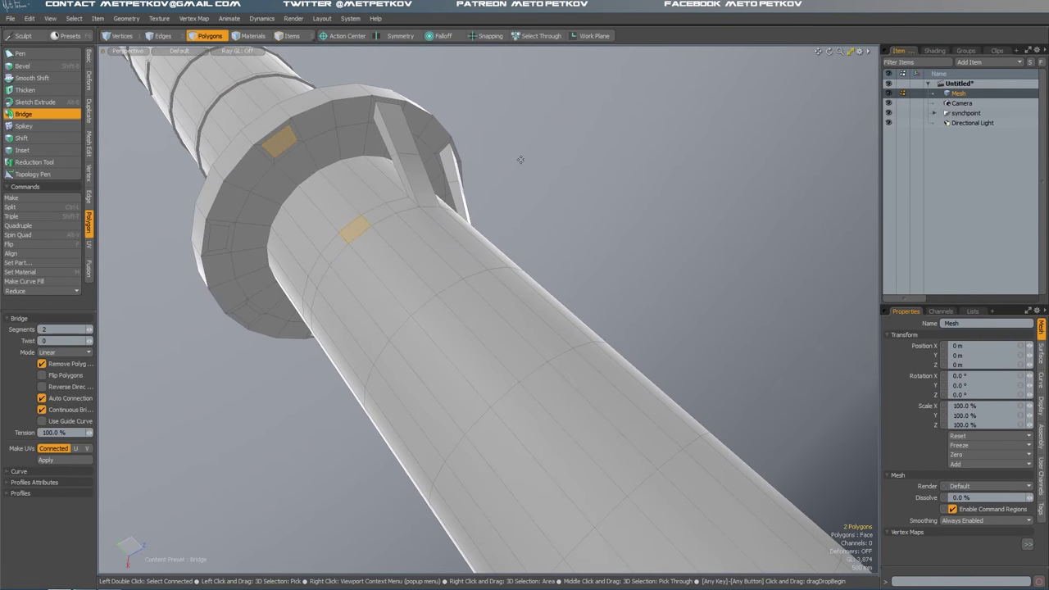
click(25, 114)
alt+drag(311, 205, 262, 144)
click(262, 143)
click(23, 114)
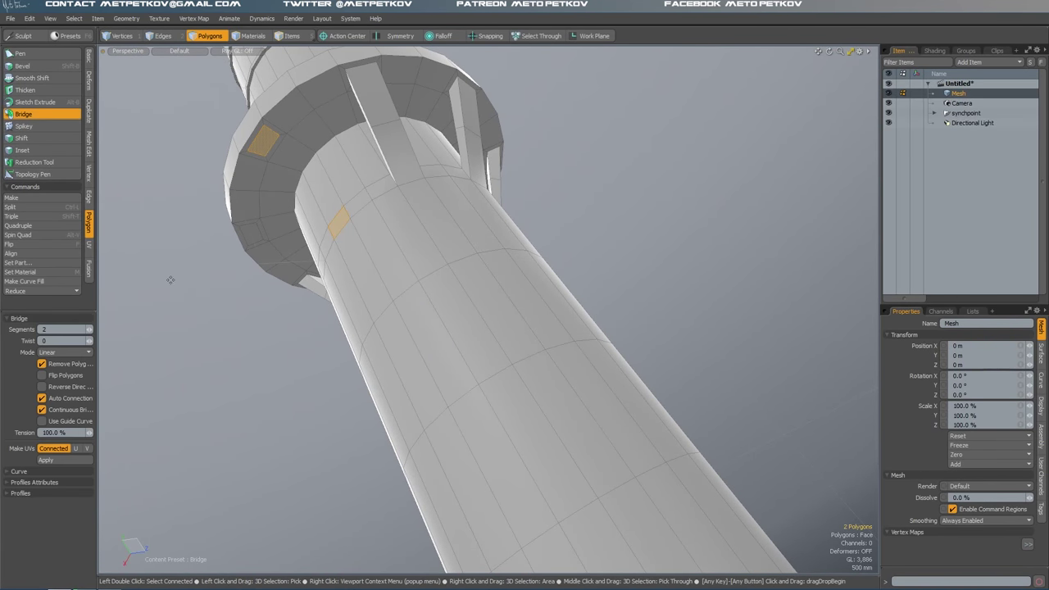
click(24, 114)
alt+drag(352, 214, 307, 173)
click(24, 114)
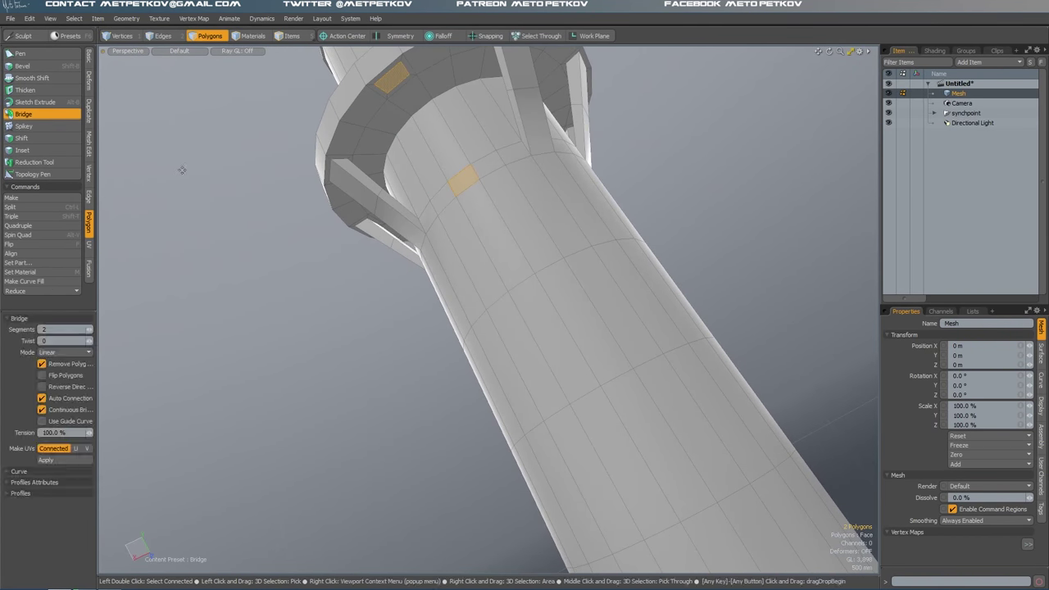
click(24, 114)
- Inspect the flange struts in an orthographic side view and in perspective
alt+drag(410, 246, 611, 207)
key(ctrl+space)
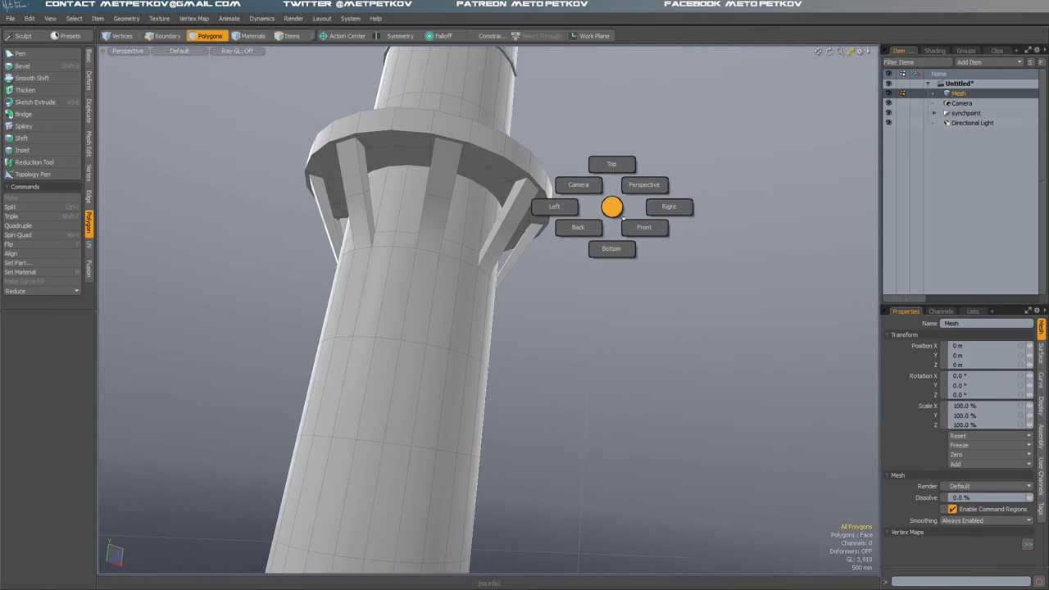
click(644, 227)
key(ctrl+space)
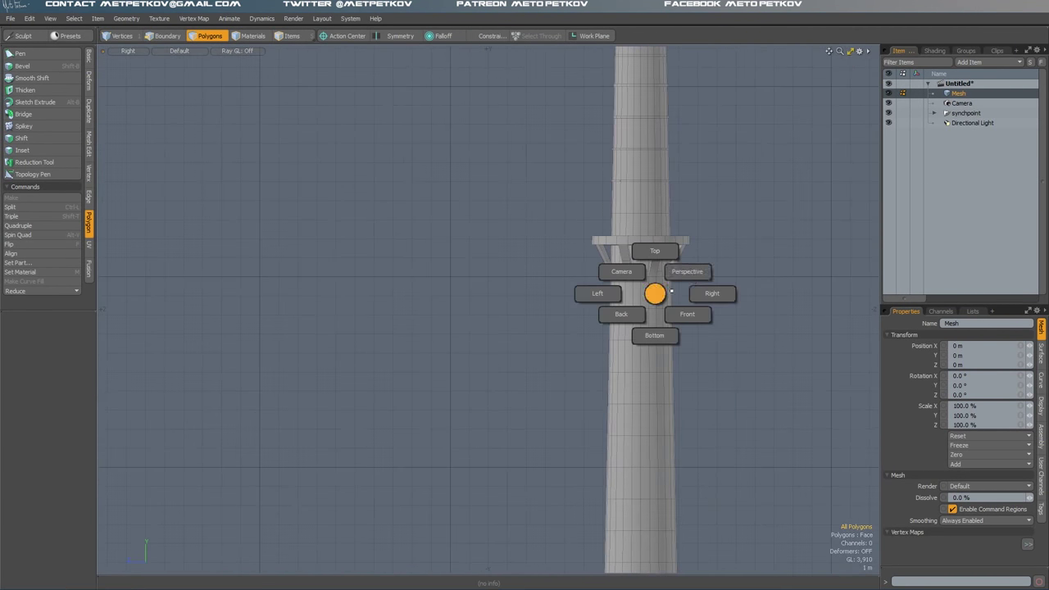
click(686, 274)
alt+drag(395, 383, 585, 393)
scroll(575, 406, up, 5)
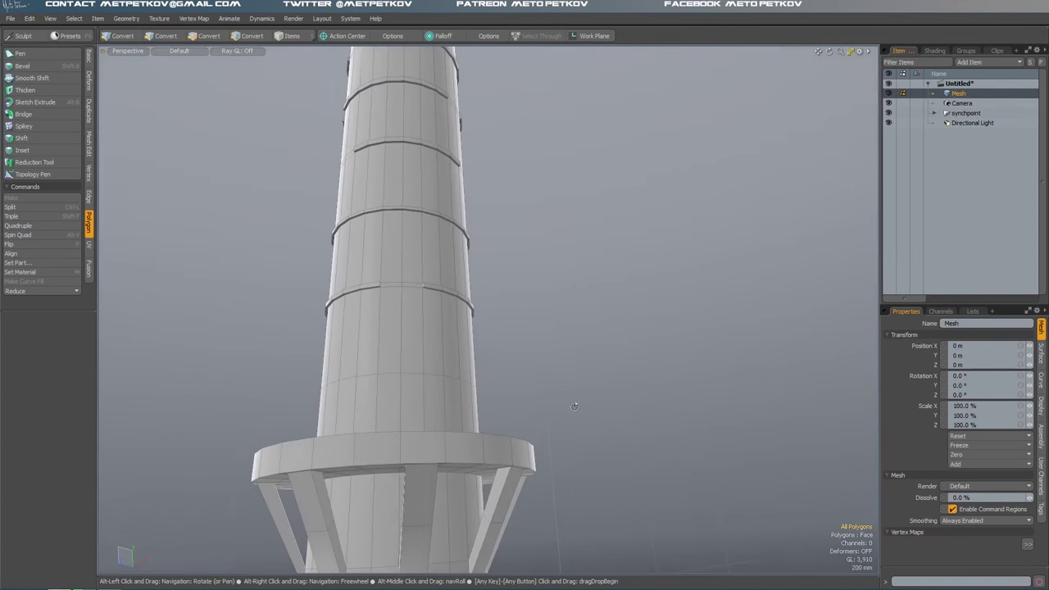
- Select the 24 outer rim polygons of the lower flange and scale them outward to widen it
alt+drag(537, 296, 567, 352)
key(r)
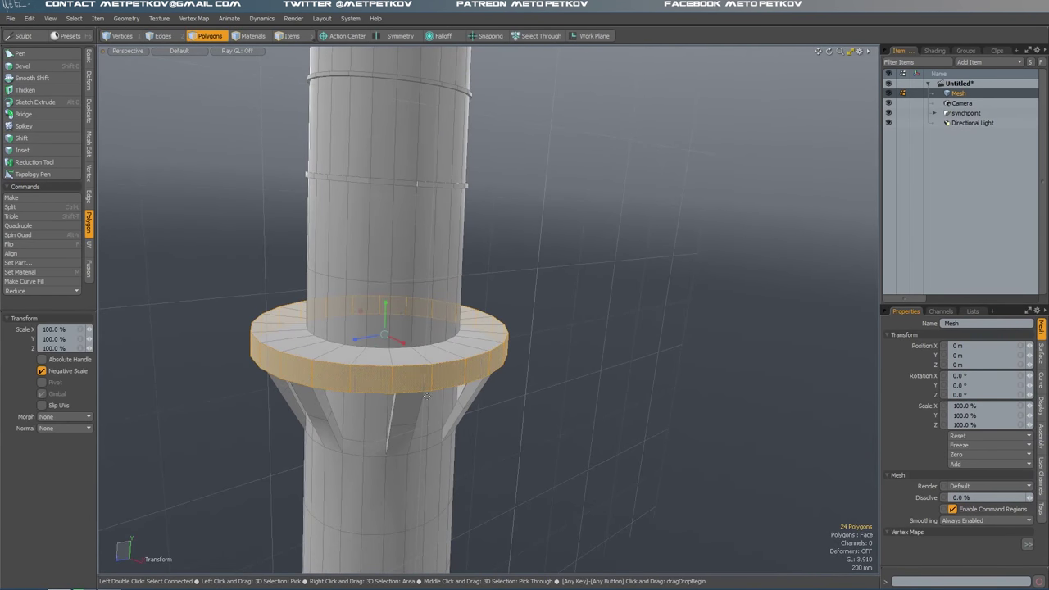
scroll(566, 352, up, 3)
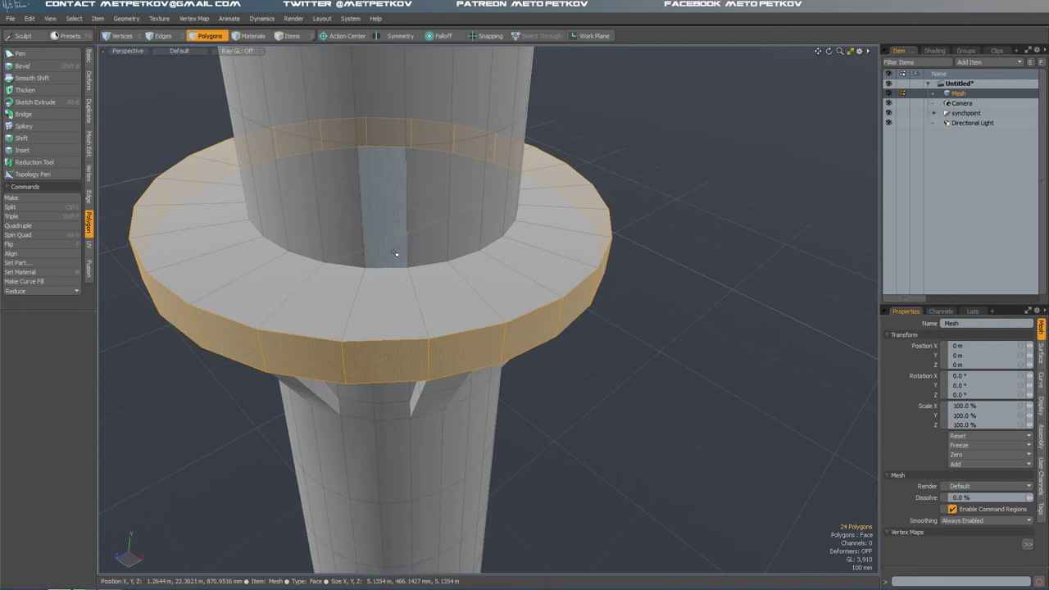
drag(397, 246, 467, 263)
alt+drag(468, 263, 409, 344)
key(q)
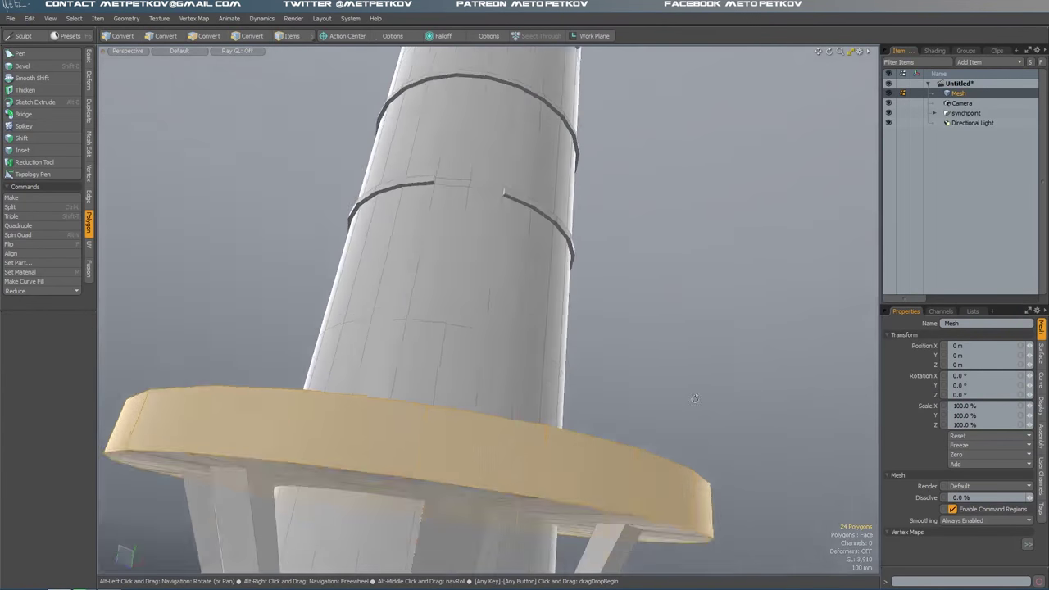
scroll(357, 474, down, 5)
- Add an edge loop close to each of two existing column loops below the struts, the first at about 8%
key(1)
scroll(357, 474, down, 4)
scroll(357, 474, up, 8)
alt+drag(358, 473, 736, 336)
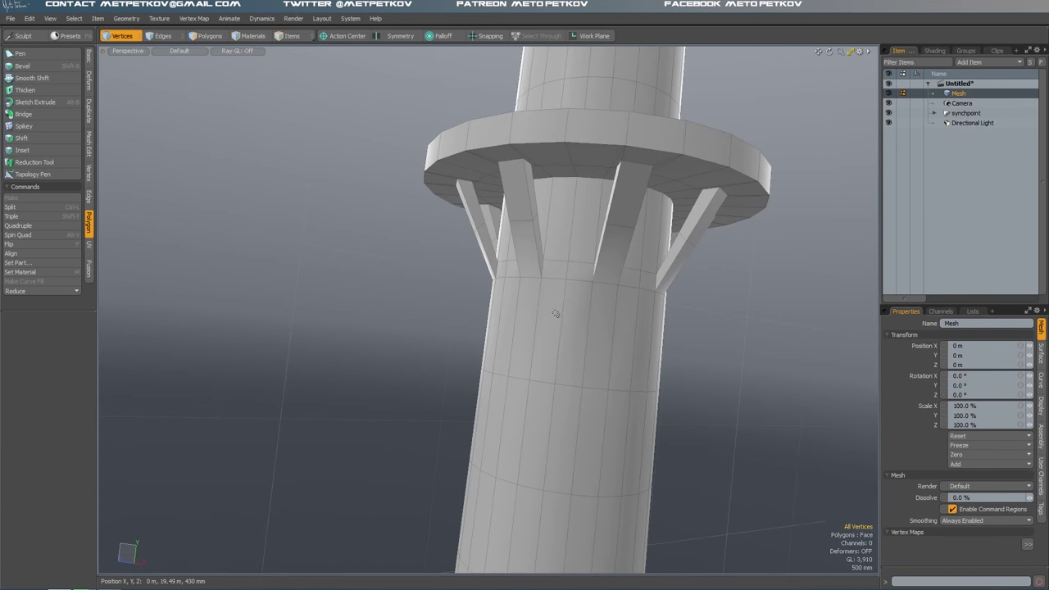
key(alt+l)
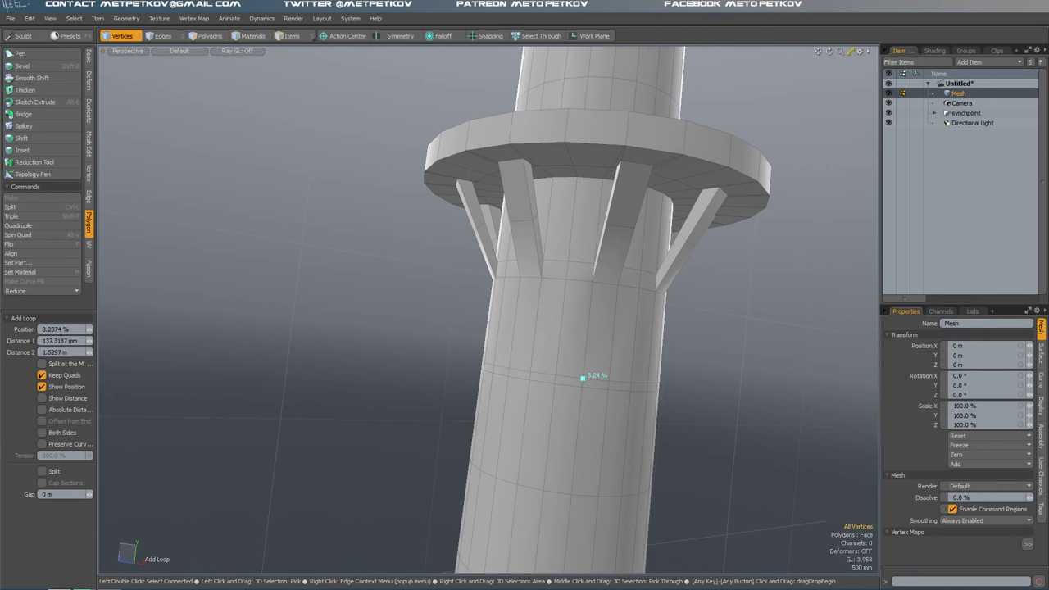
click(583, 378)
alt+drag(583, 378, 525, 249)
- Select the two narrow polygon bands below the struts and bevel them outward into raised rings
key(3)
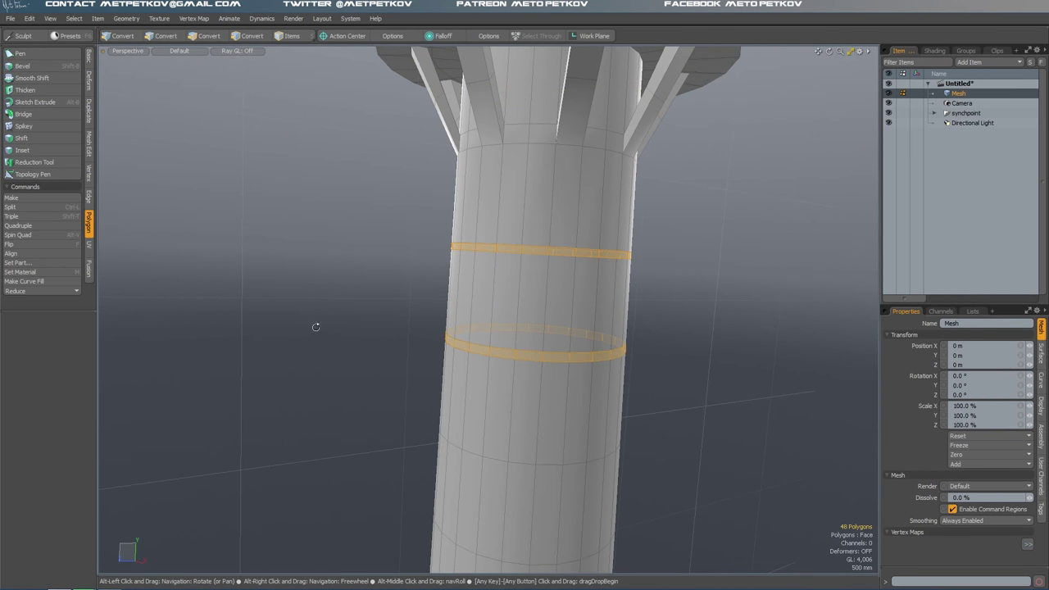
alt+drag(316, 327, 125, 232)
click(23, 65)
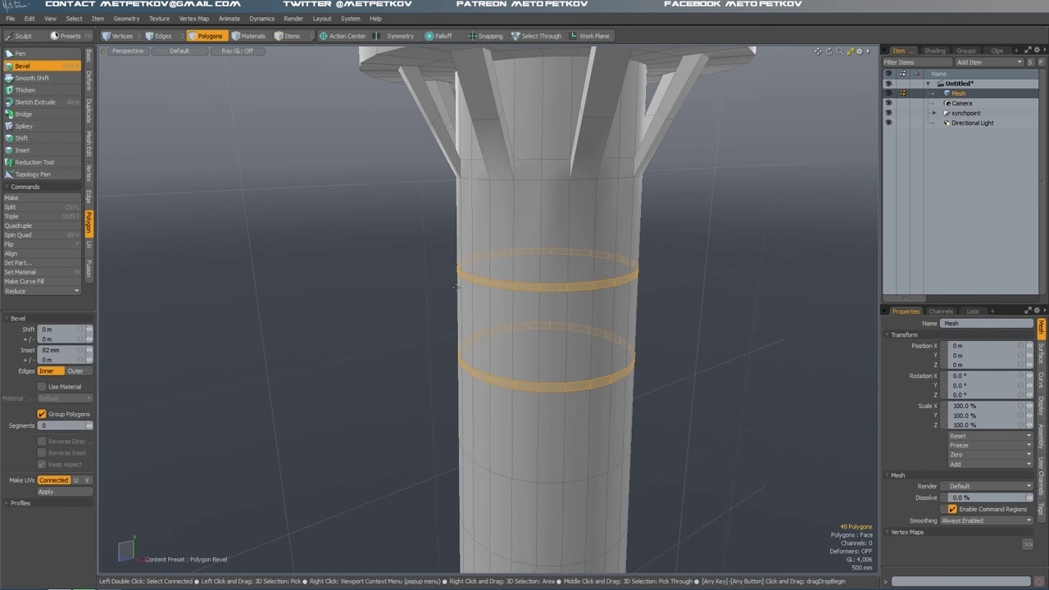
key(space)
alt+drag(459, 344, 574, 164)
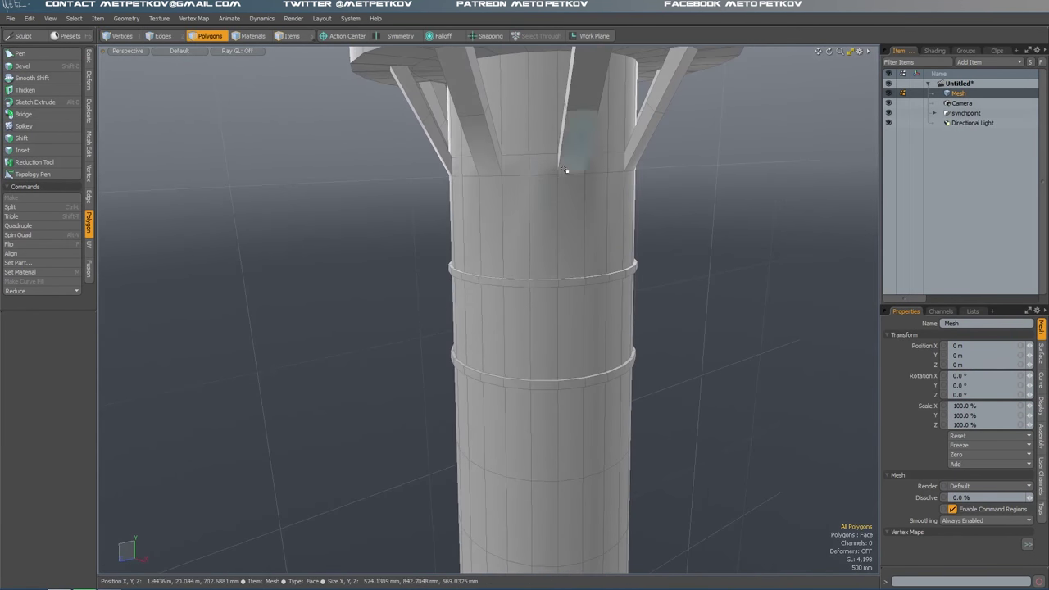
- Add an edge loop at about 6% just below the strut feet and bevel the resulting band into a raised ring
key(alt+l)
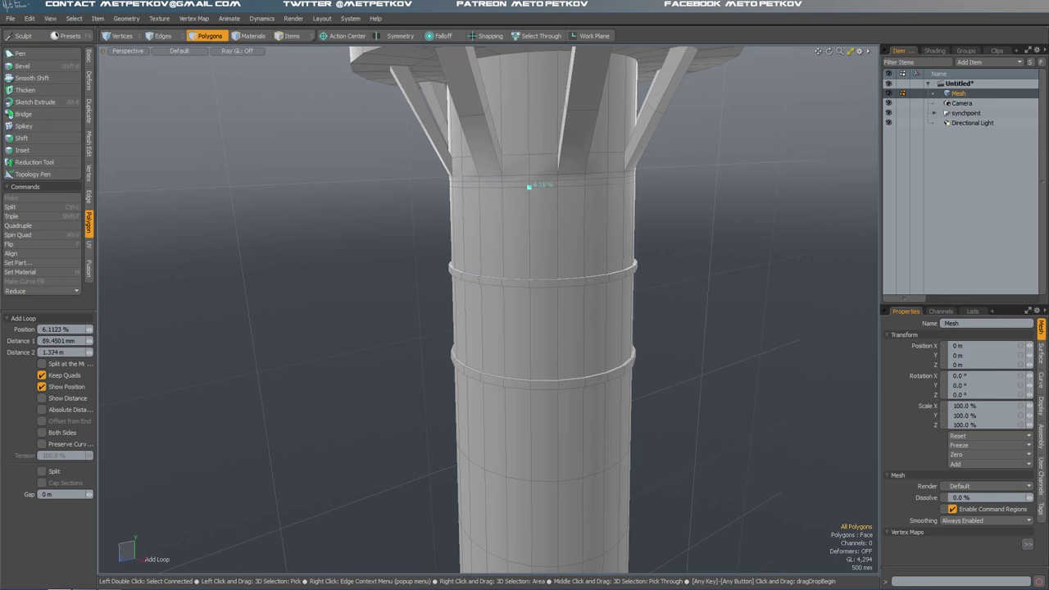
key(space)
drag(516, 185, 545, 185)
key(l)
key(b)
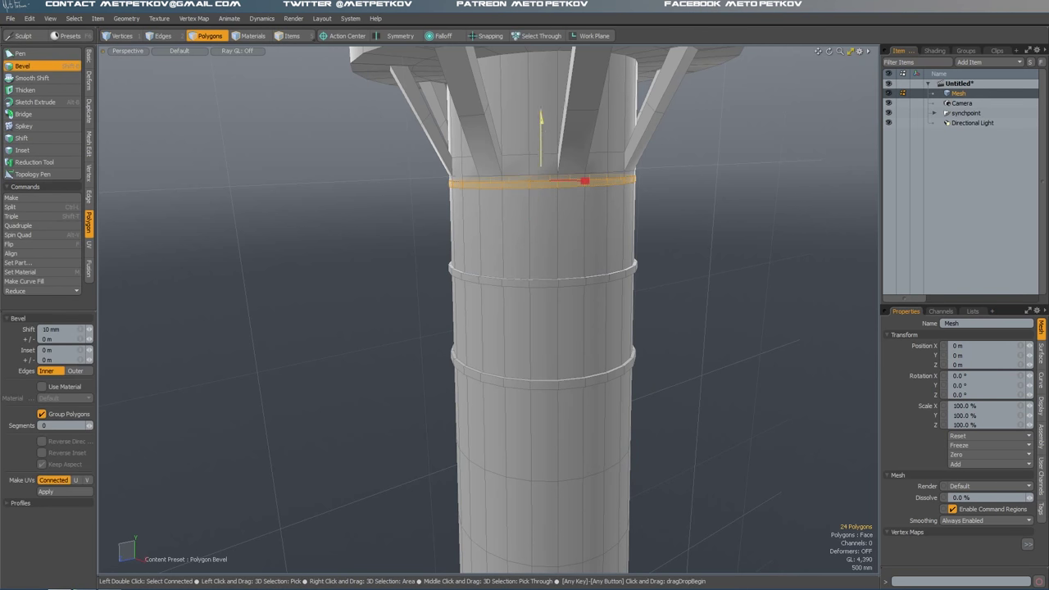
key(space)
- Add edge loops beside three further column loops below the raised rings and select the three narrow polygon bands
alt+drag(492, 328, 583, 187)
key(alt+l)
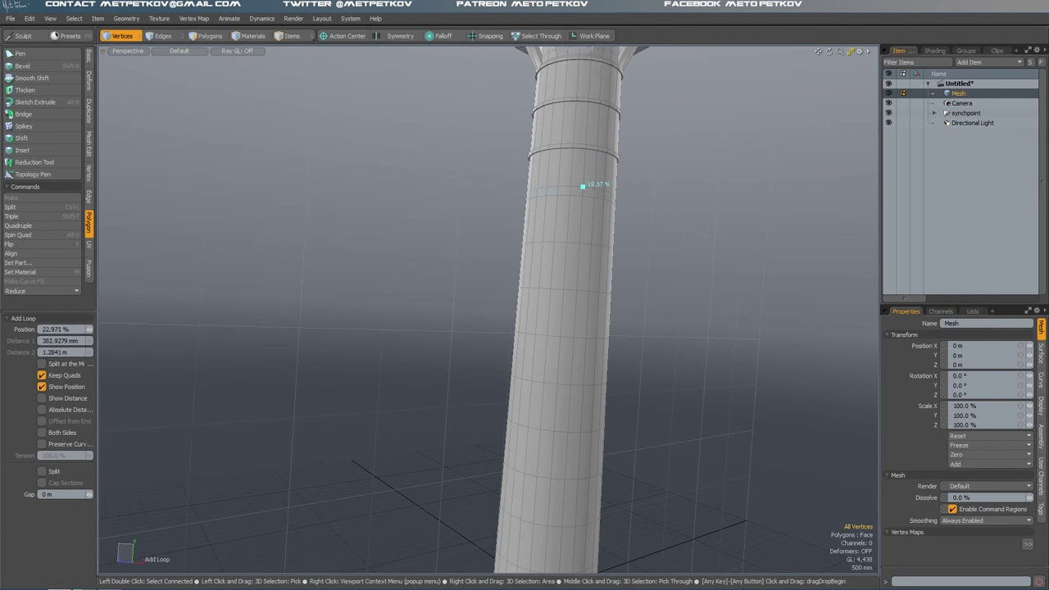
click(580, 238)
key(space)
ctrl+alt+drag(577, 286, 469, 353)
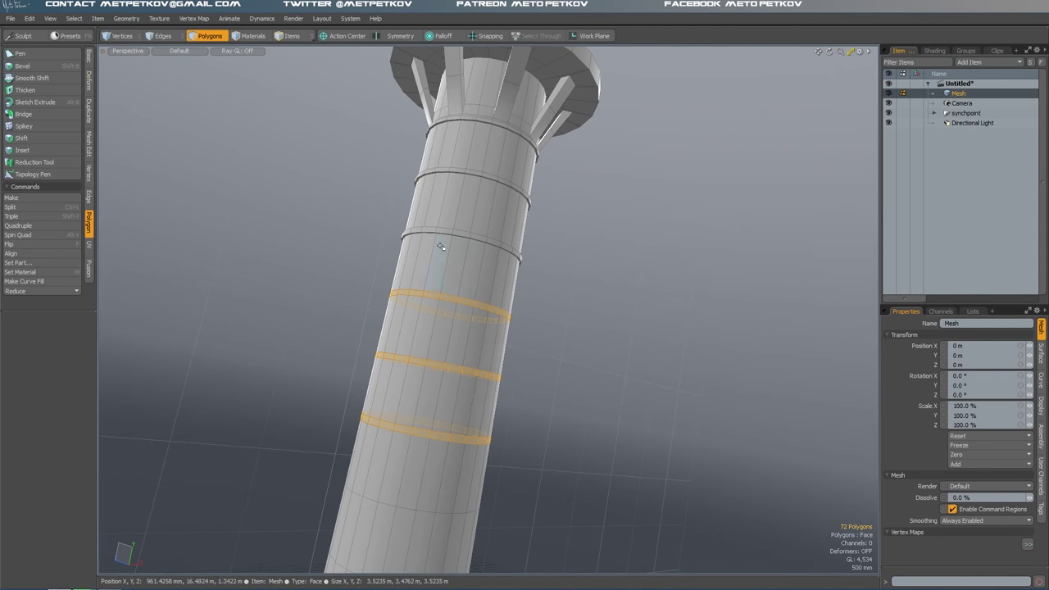
- Deselect scattered segments around the three bands and bevel the remaining polygons into broken raised rings
alt+drag(459, 376, 373, 353)
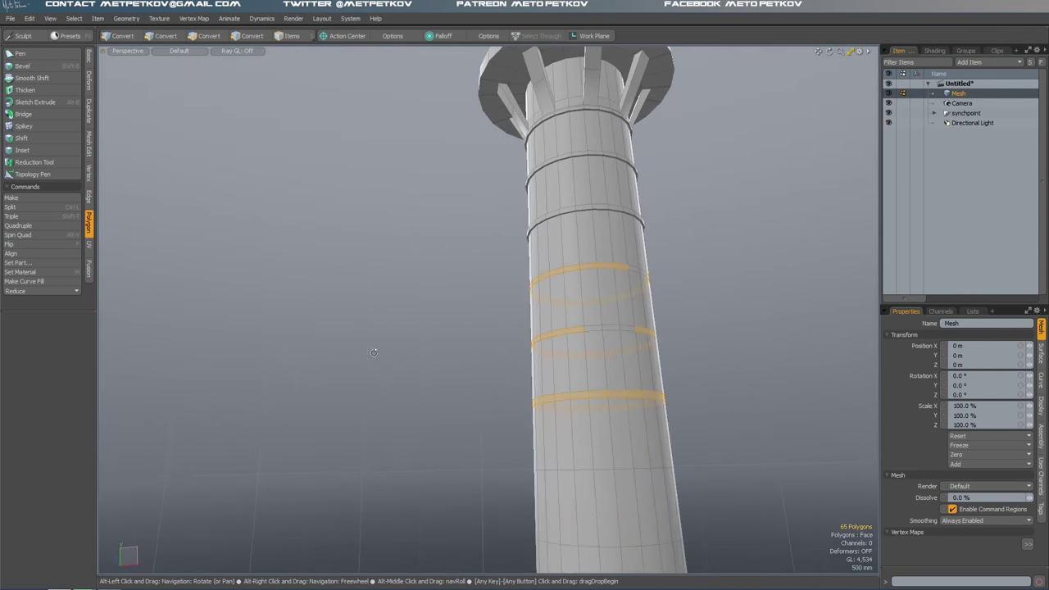
alt+drag(587, 394, 463, 379)
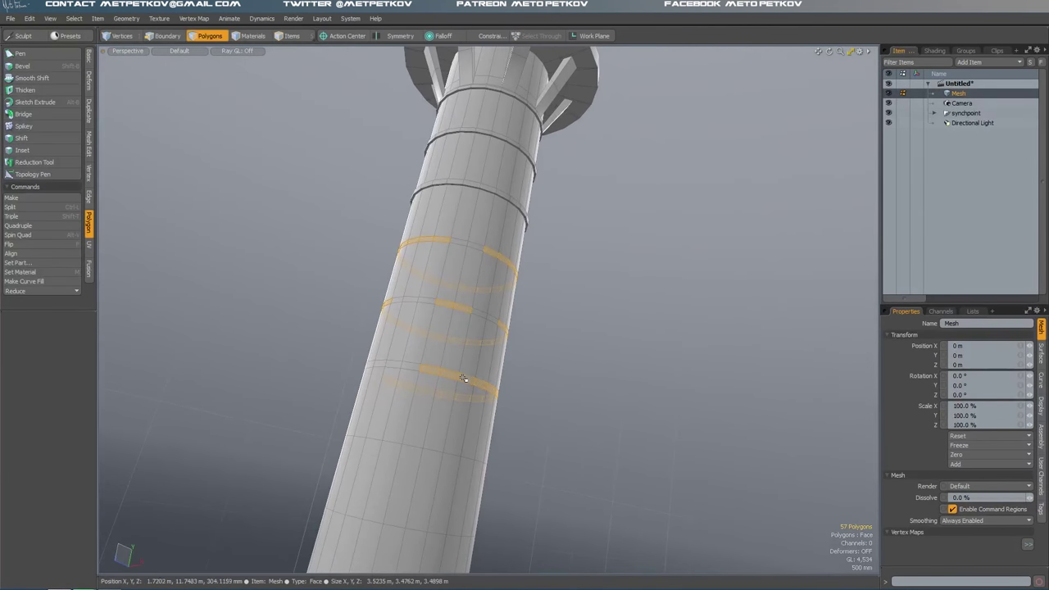
alt+drag(665, 432, 268, 257)
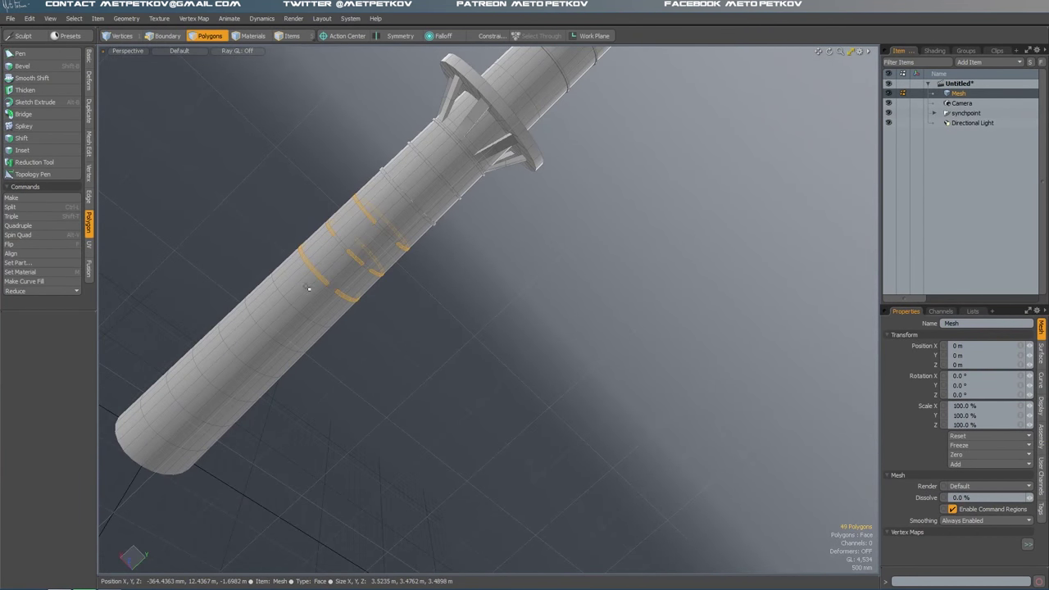
alt+drag(308, 289, 565, 413)
key(b)
key(1)
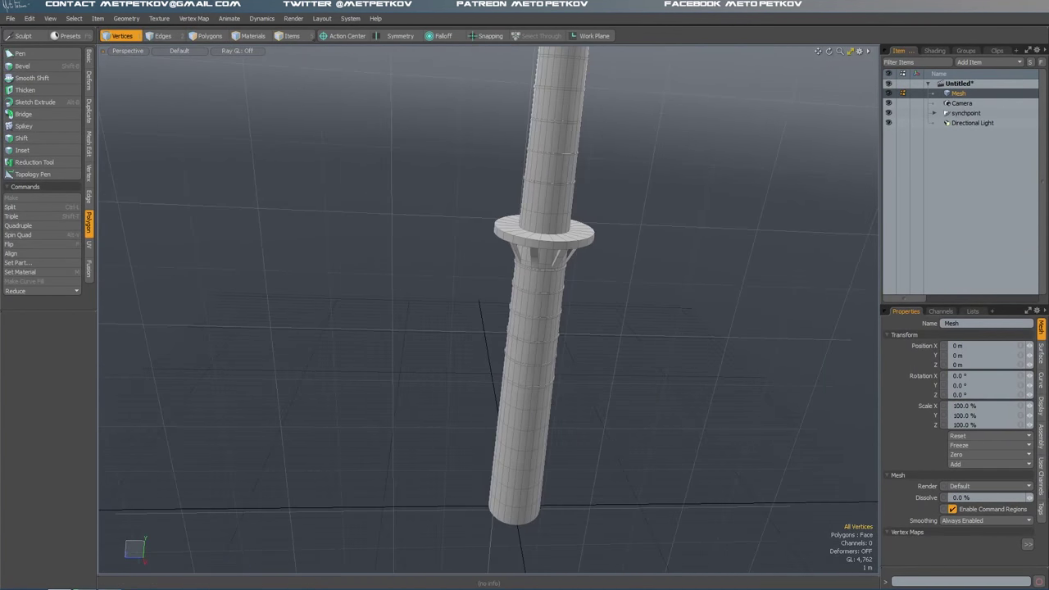
- Create a new mesh item and draw a square cube about 11.1 m wide around the column in the top view
ctrl+alt+drag(686, 429, 487, 333)
key(n)
click(128, 51)
click(131, 72)
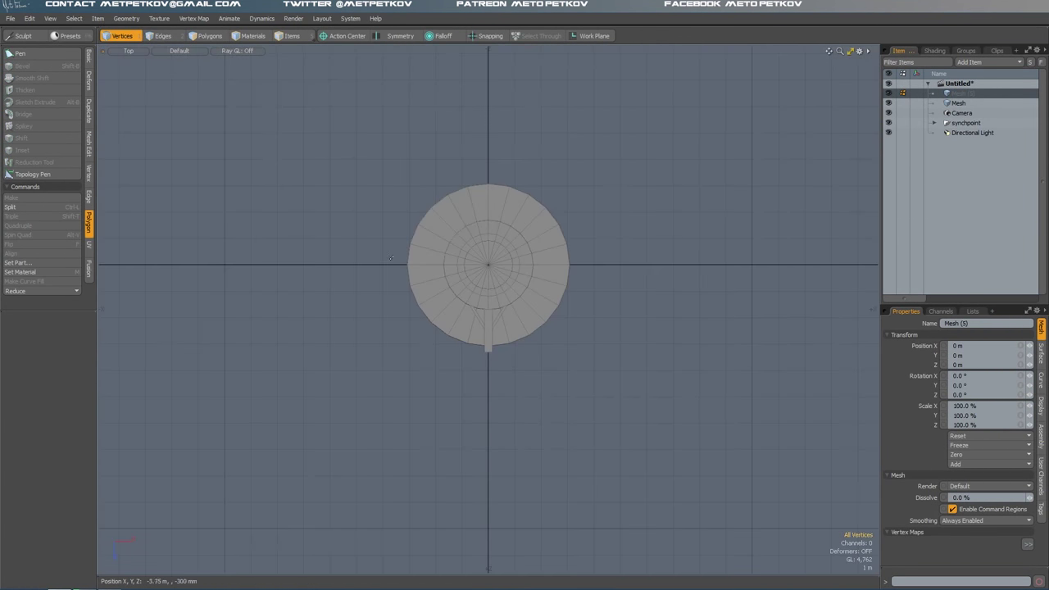
click(88, 55)
click(11, 57)
drag(343, 121, 635, 414)
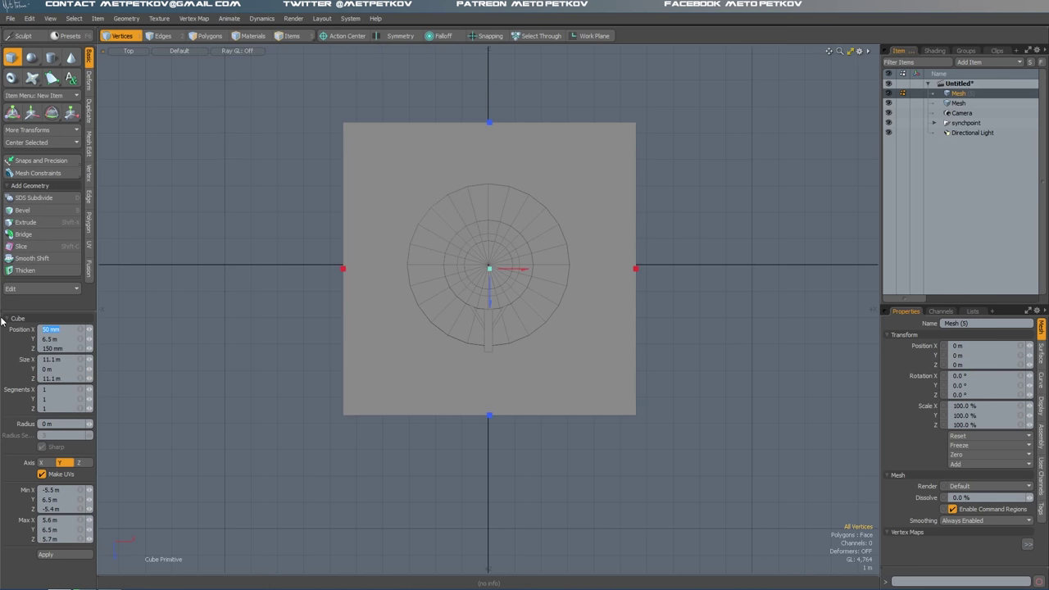
- Center the cube at the origin with X and Z sizes of 10 m, and extend it upward to about 7.4 m
text(5)
key(Return)
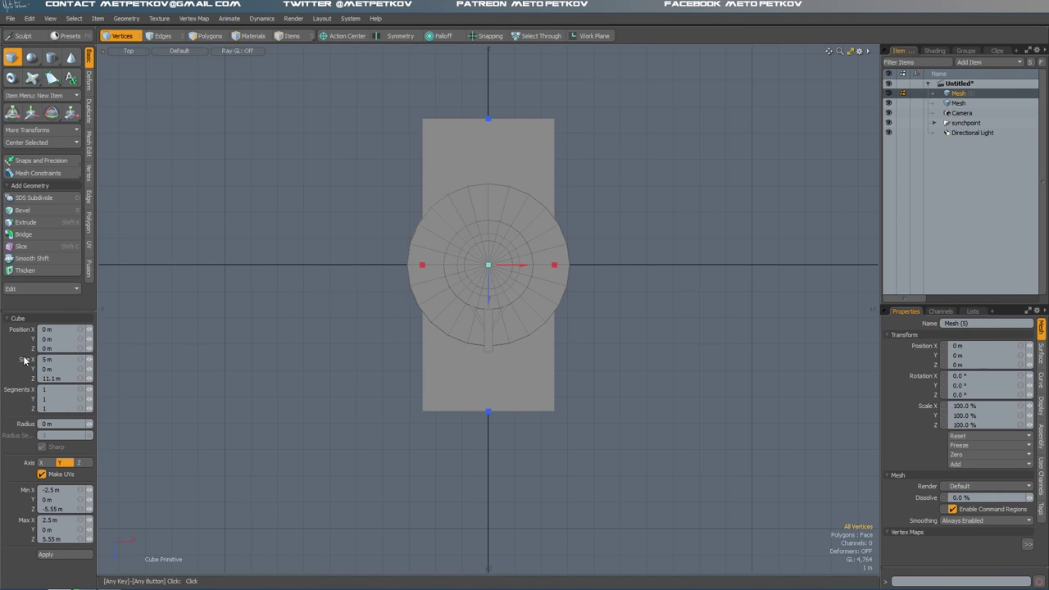
text(10)
key(Return)
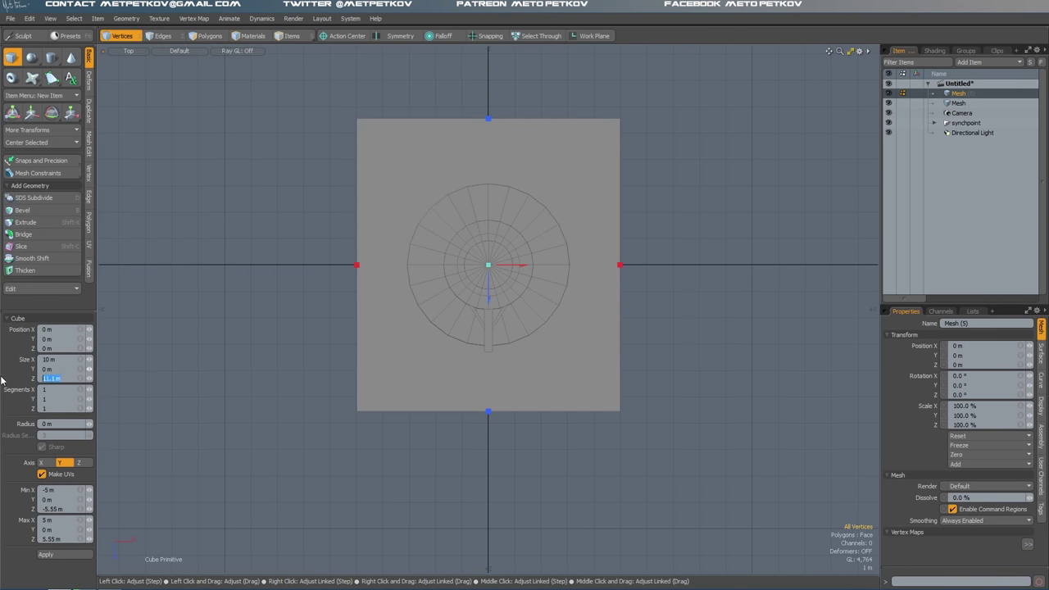
text(10)
key(Return)
key(0)
drag(527, 426, 339, 341)
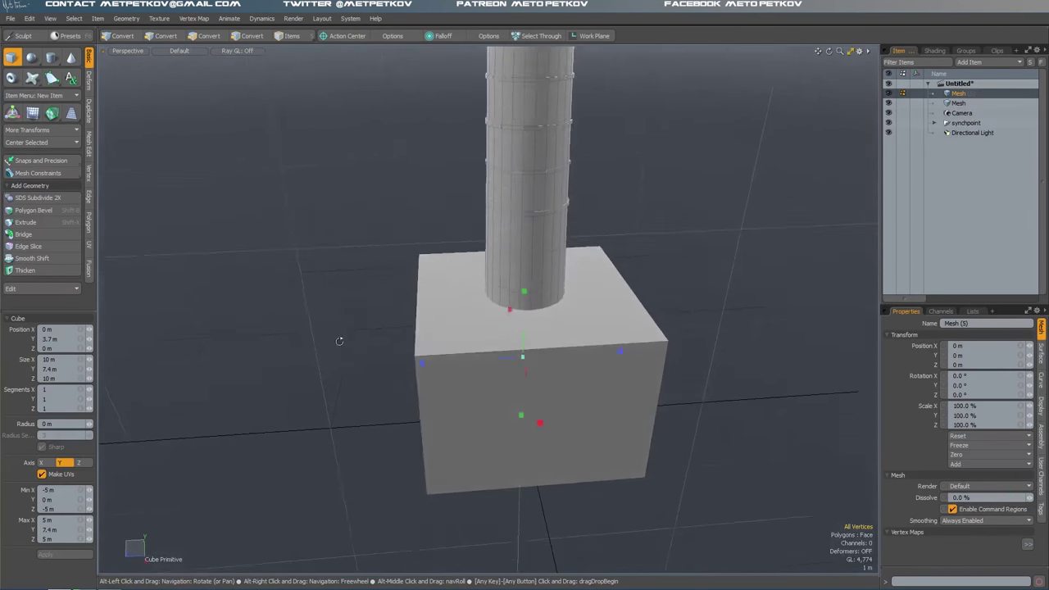
- Axis-slice the base cube with two cuts along each axis
click(89, 140)
click(33, 150)
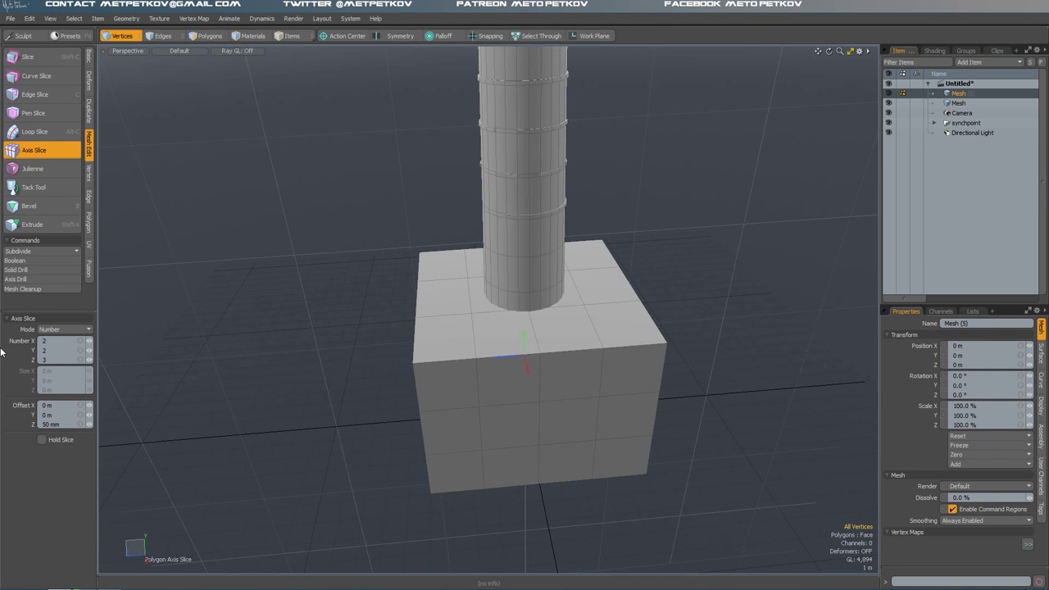
key(2)
- Select the base block's two slice loops spaced along Z and scale them apart to about 273.5% on Z
double_click(494, 336)
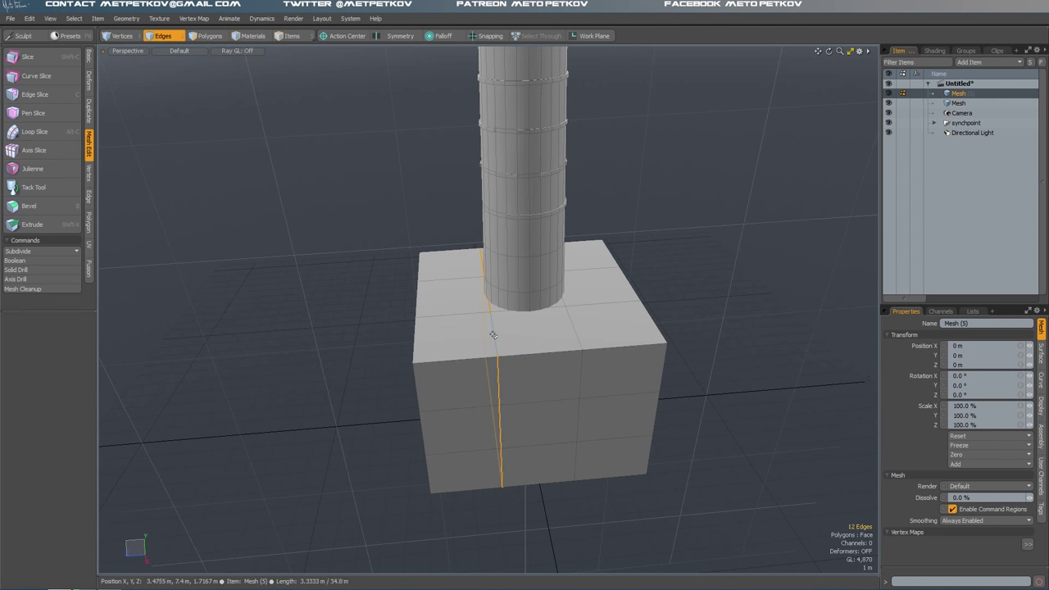
alt+drag(574, 323, 524, 328)
shift+double_click(543, 394)
key(r)
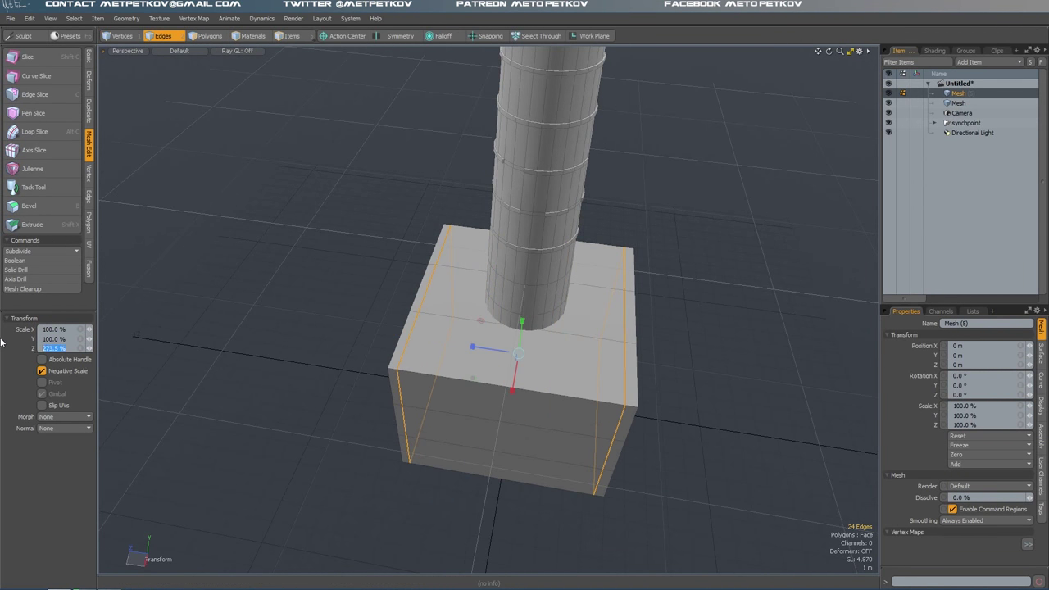
key(space)
- Scale the block's two slice loops spaced along X outward on X so they sit close to its outer walls
key(r)
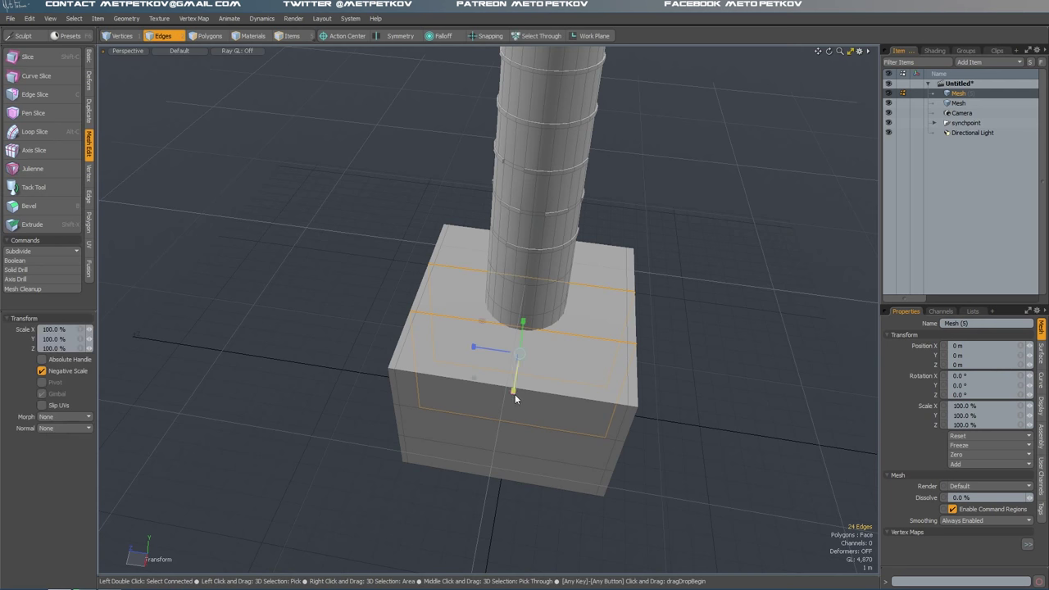
click(46, 330)
text(2)
key(Return)
- Select the narrow border polygons around the block's top face and bevel them with a 250 mm shift into a raised rim
key(3)
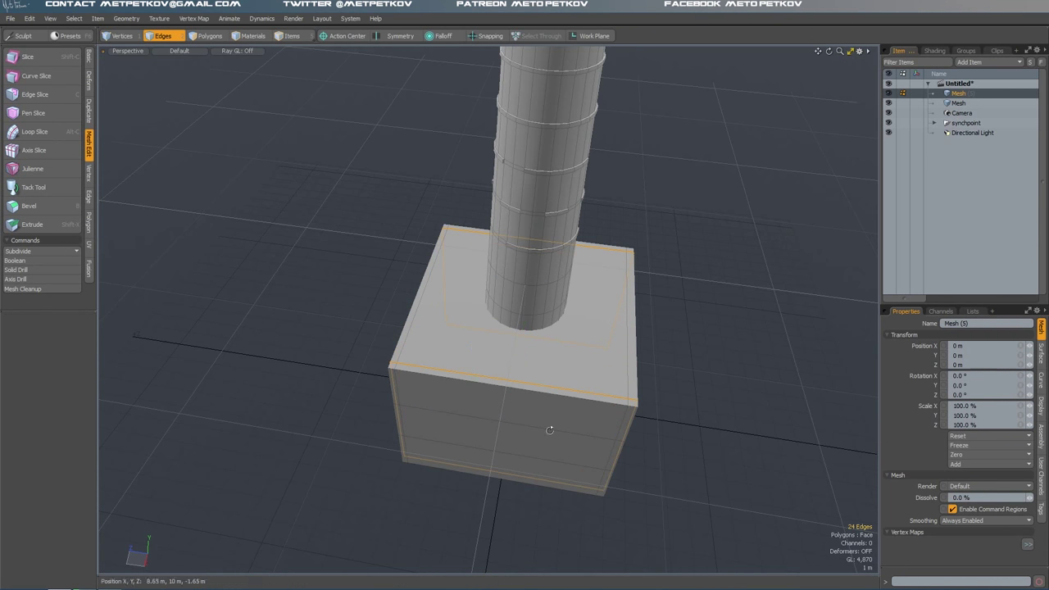
alt+drag(574, 328, 571, 372)
click(627, 384)
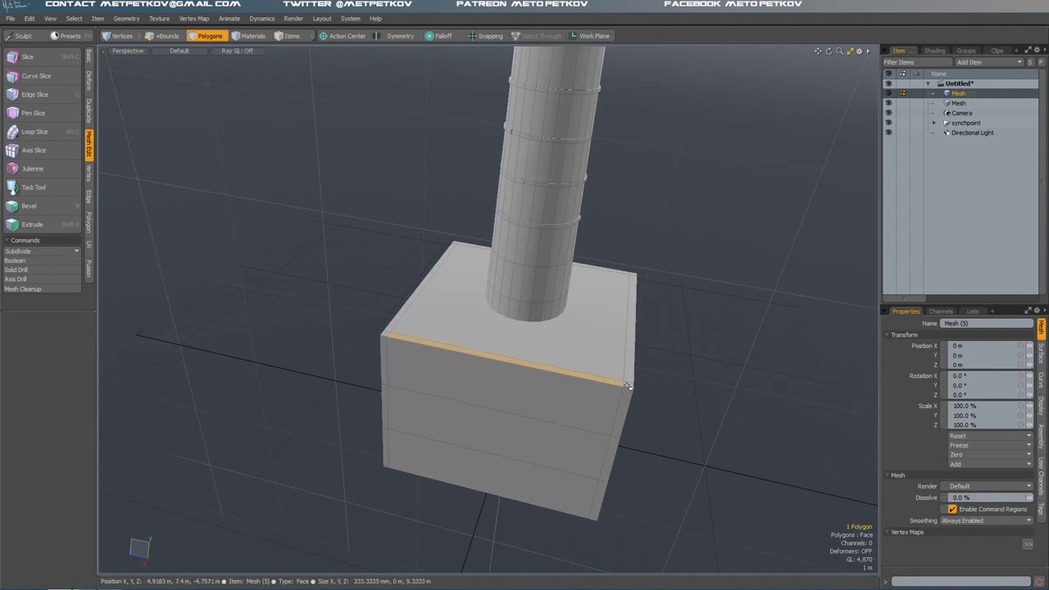
shift+click(400, 318)
key(bracketright)
alt+drag(400, 318, 584, 404)
key(2)
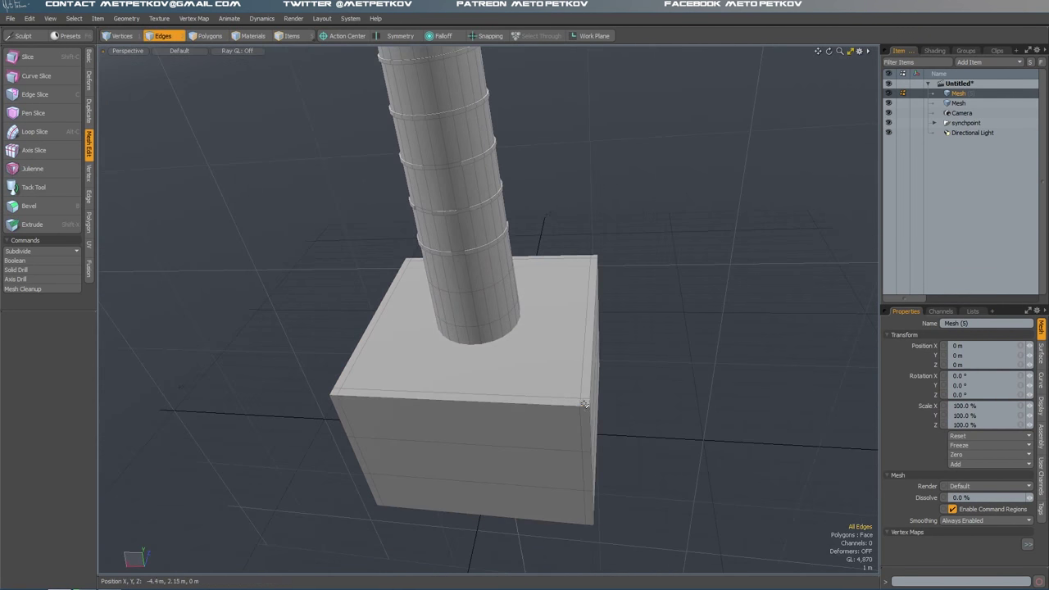
shift+click(459, 399)
alt+drag(277, 389, 493, 189)
alt+drag(385, 359, 256, 332)
alt+drag(362, 363, 345, 361)
key(b)
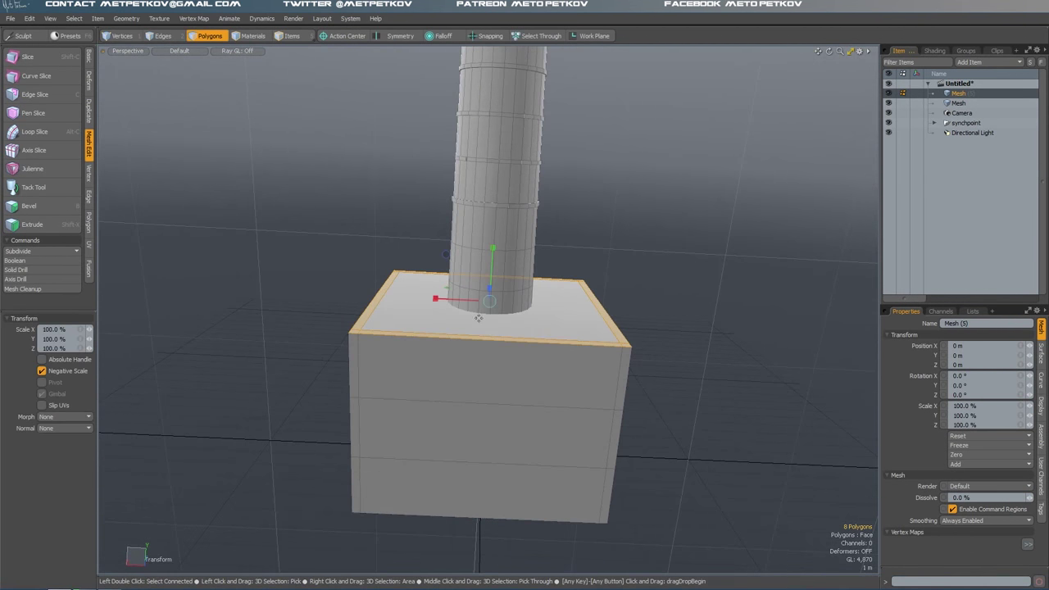
mouse_move(492, 252)
mouse_down()
mouse_move(492, 238)
mouse_move(492, 254)
mouse_up()
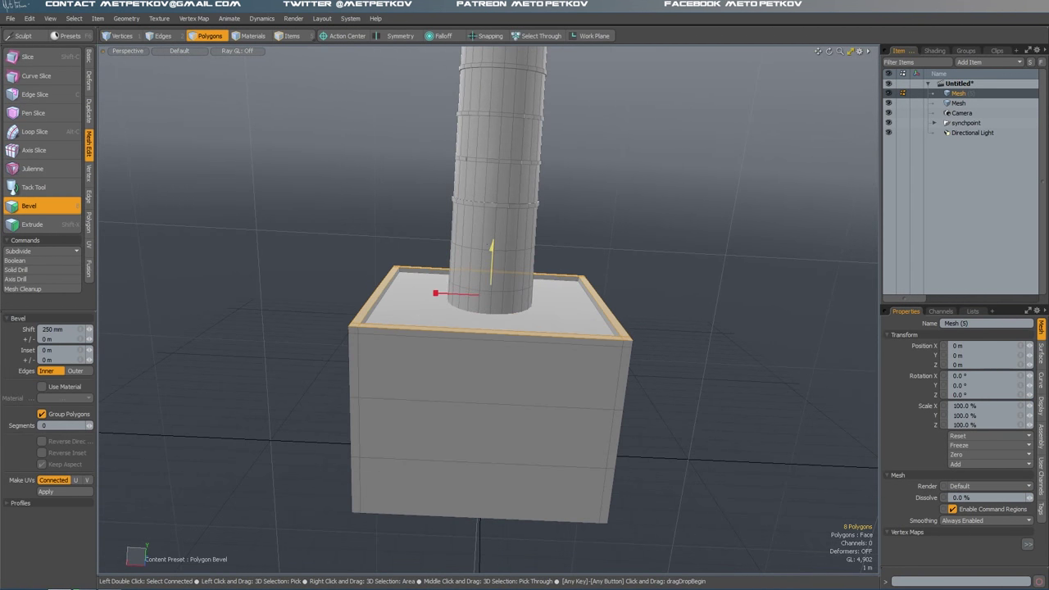
key(space)
- Set up a vertical linear falloff through the block, starting at Y 7.7 m on its top and ending at the origin
key(space)
key(space)
key(ctrl+space)
click(673, 385)
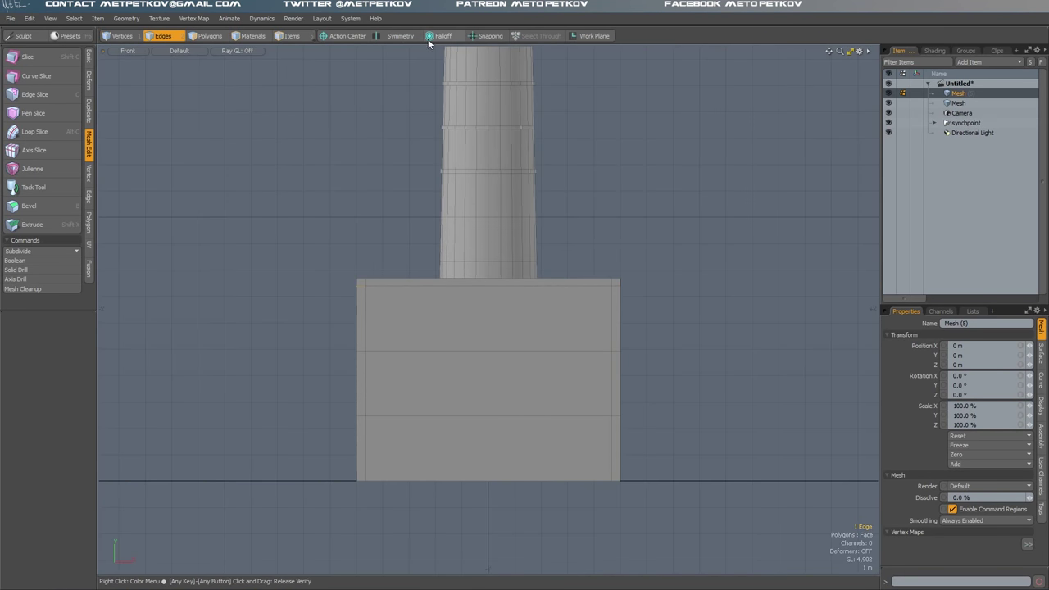
click(443, 35)
click(439, 58)
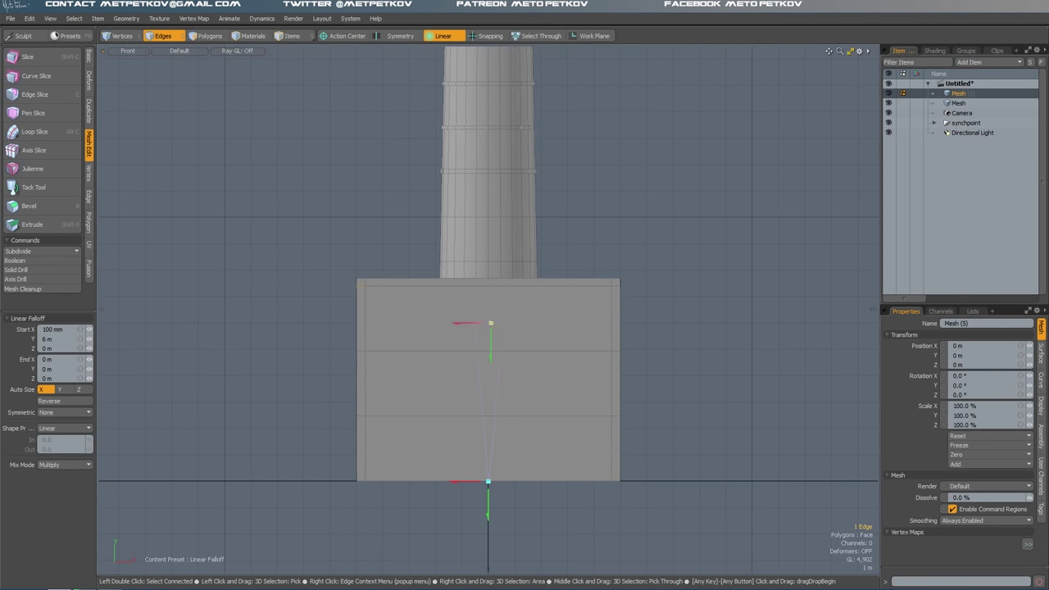
key(ctrl+space)
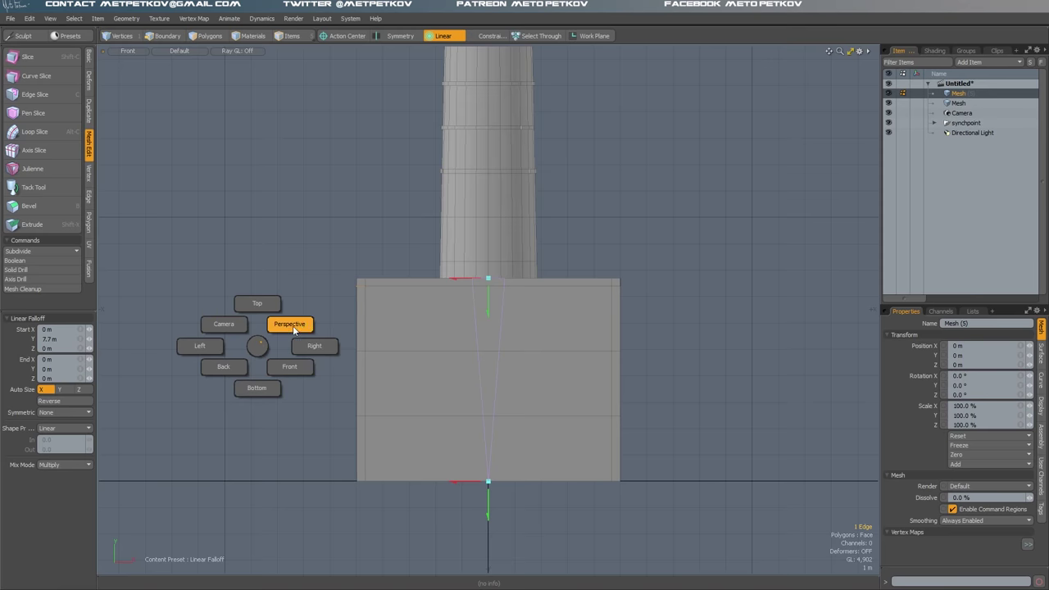
click(290, 323)
- Scale the base block inward horizontally with the linear falloff so its walls taper toward the top
key(r)
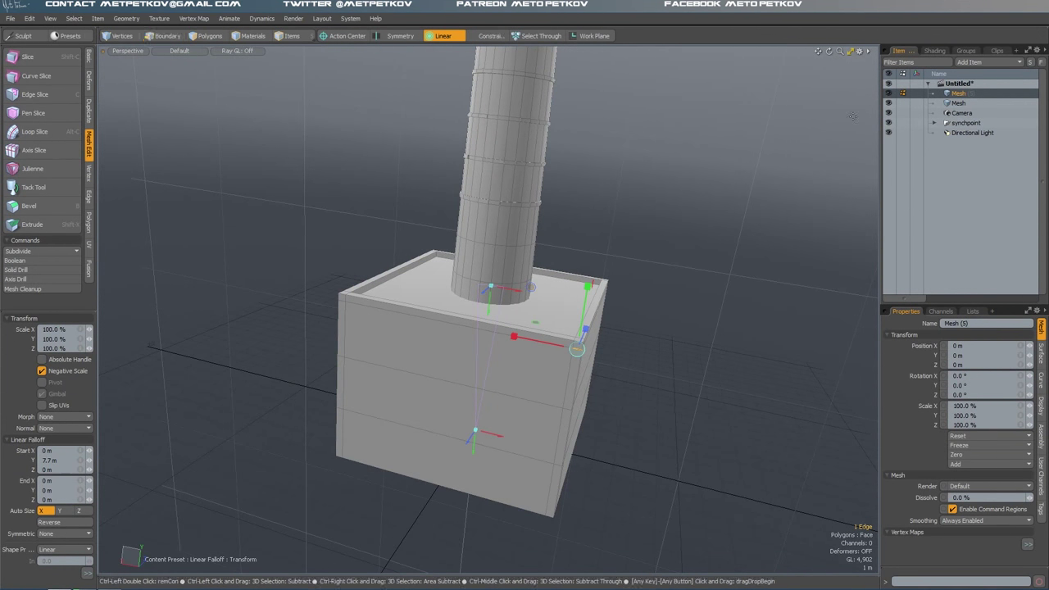
ctrl+click(485, 293)
drag(450, 325, 668, 382)
key(ctrl+z)
key(ctrl+shift+z)
key(space)
- Make the column mesh active and add an edge loop around its uppermost section above the collar
key(3)
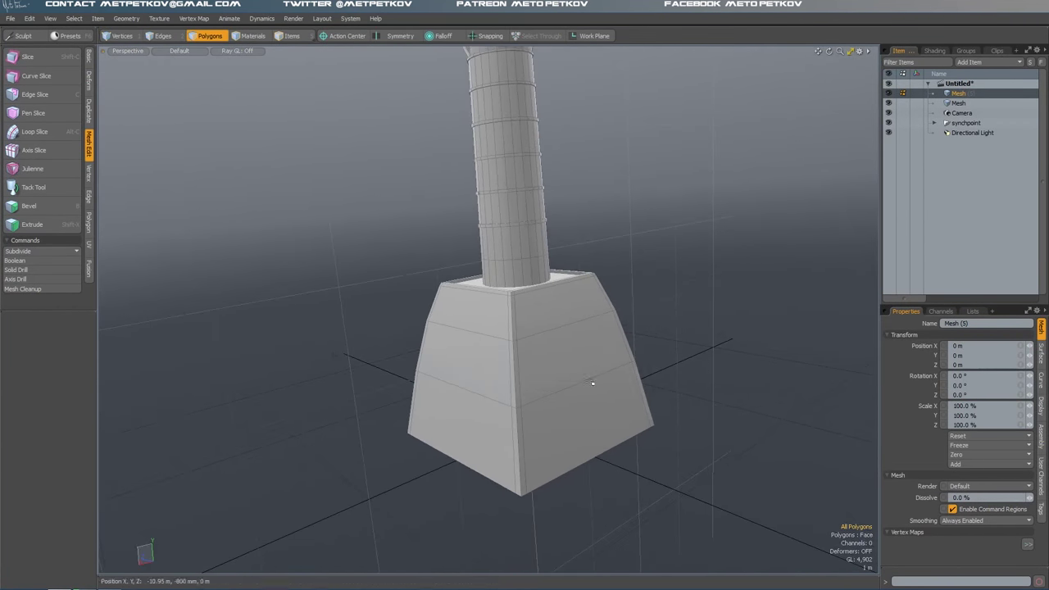
alt+drag(593, 383, 496, 213)
alt+drag(469, 122, 488, 407)
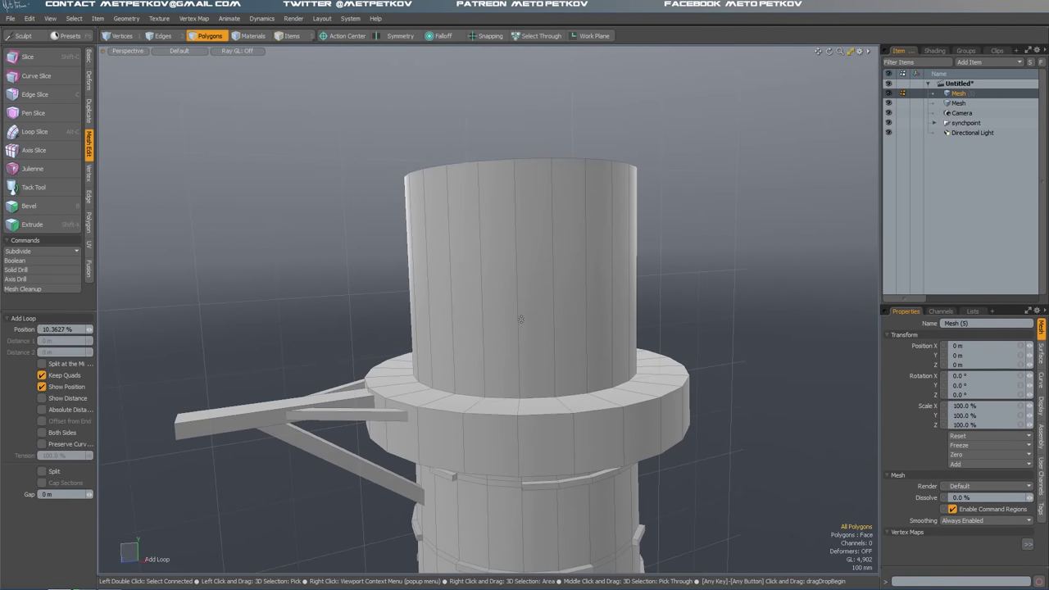
click(557, 295)
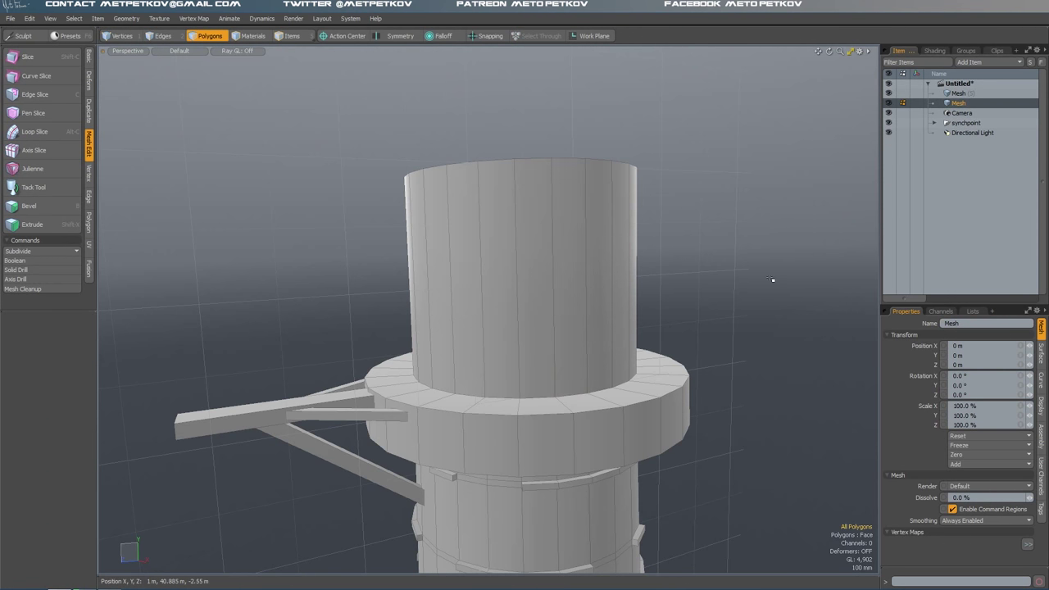
key(alt+c)
click(562, 241)
- Select the column's topmost edge loop and scale it outward into a flared mouth
alt+drag(563, 241, 636, 405)
key(2)
double_click(459, 111)
key(r)
scroll(471, 86, up, 2)
key(space)
- Select the whole ring of flared polygons at the column's mouth and bevel it outward into a thicker lip
key(3)
scroll(636, 404, down, 6)
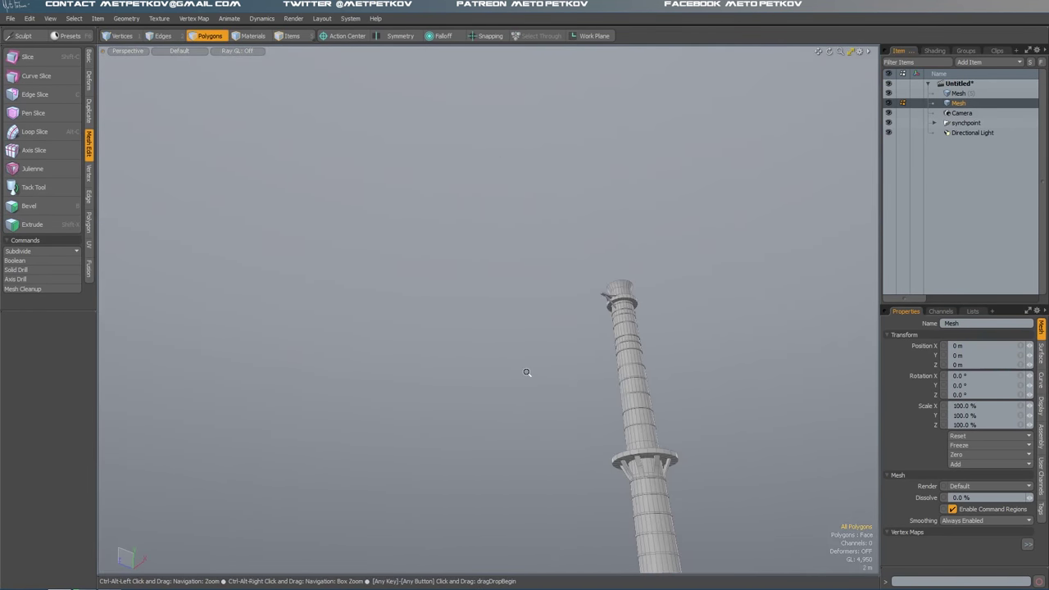
alt+drag(527, 369, 583, 290)
scroll(605, 358, up, 8)
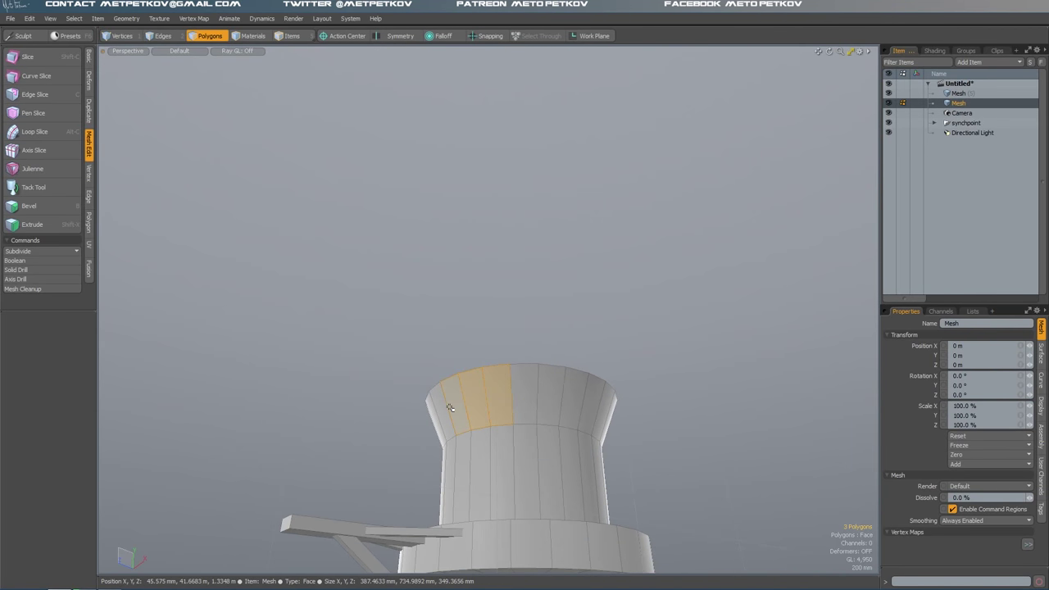
key(l)
alt+drag(450, 407, 507, 414)
key(b)
key(space)
click(766, 442)
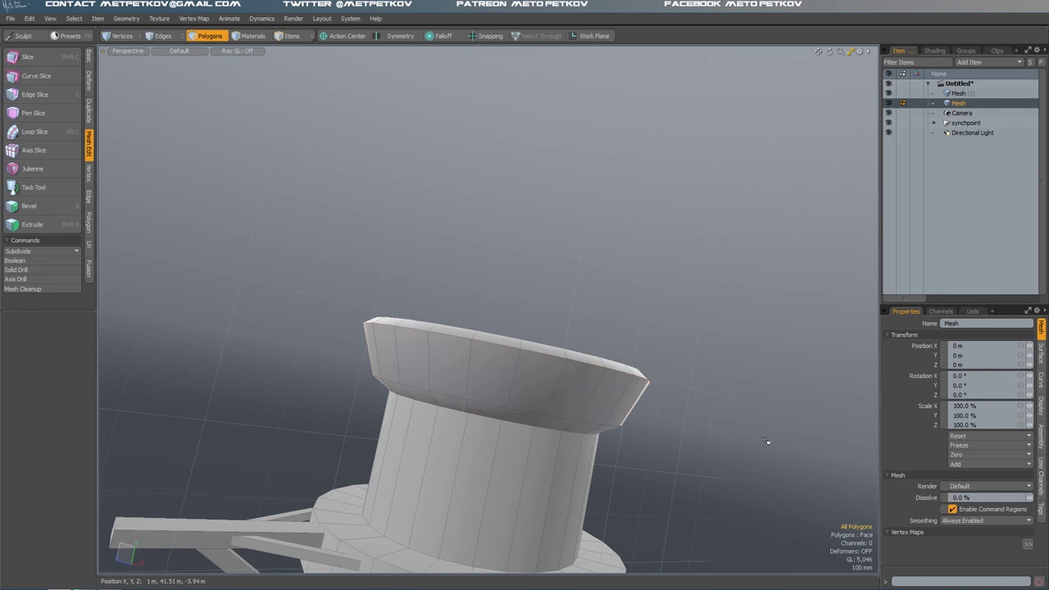
scroll(668, 352, down, 8)
alt+drag(667, 351, 653, 368)
scroll(591, 293, up, 3)
alt+shift+drag(591, 293, 605, 271)
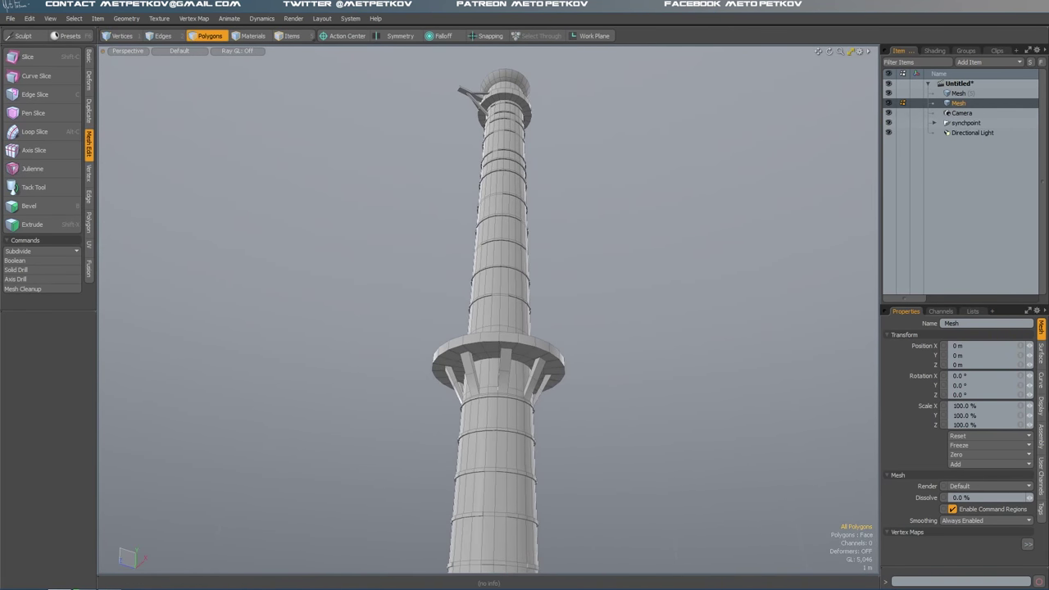